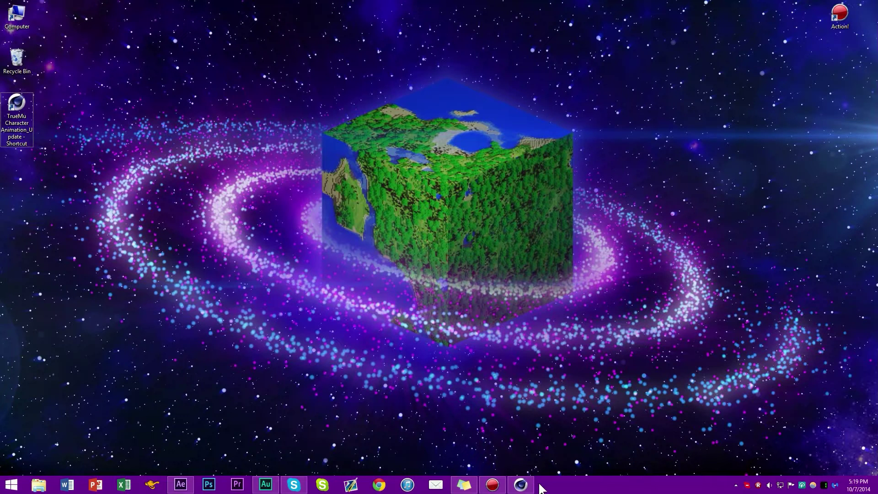
Restore Cinema 4D and scrub the character animation to frames 49, 98, then 50.
left_click(520, 484)
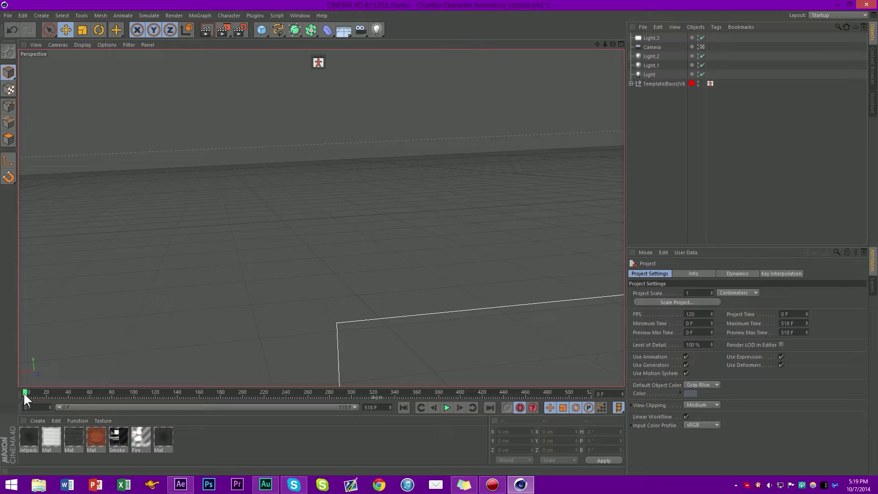
left_click_drag(23, 391, 483, 404)
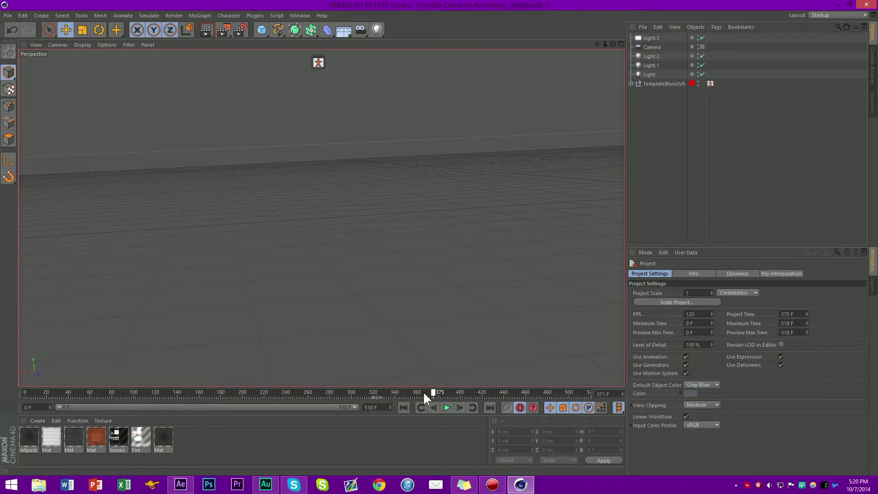
left_click_drag(424, 391, 478, 407)
left_click_drag(499, 387, 352, 386)
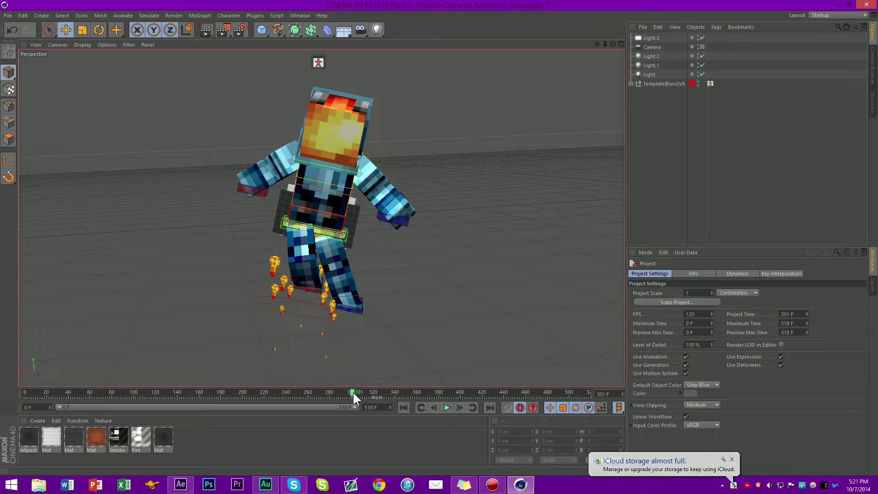
Step the Cinema 4D animation back to frame 297, then bring After Effects forward.
left_click_drag(351, 392, 350, 393)
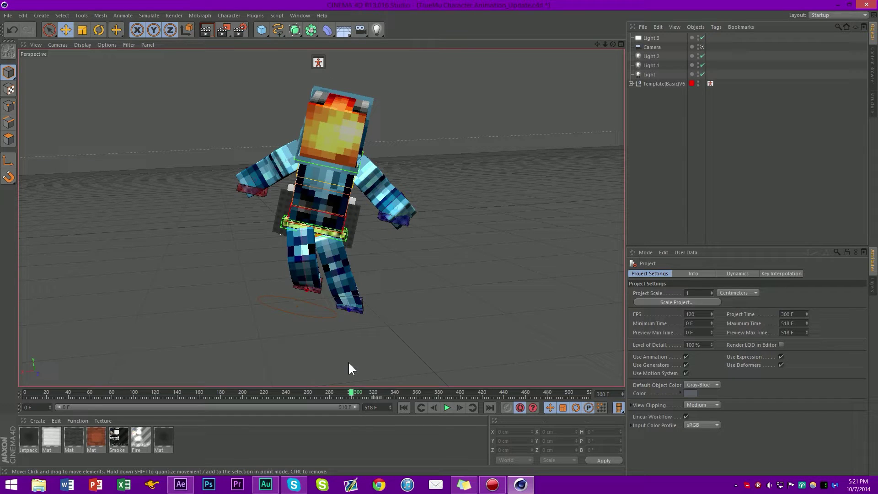
left_click(181, 483)
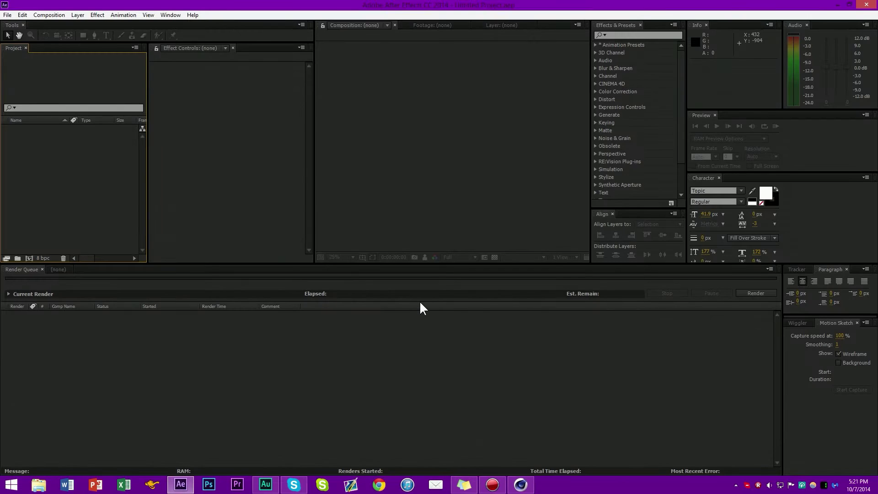
Skip the import window and create MainComp at 1920×1080 (16:9 locked), 60 fps, 10 seconds.
double_click(65, 219)
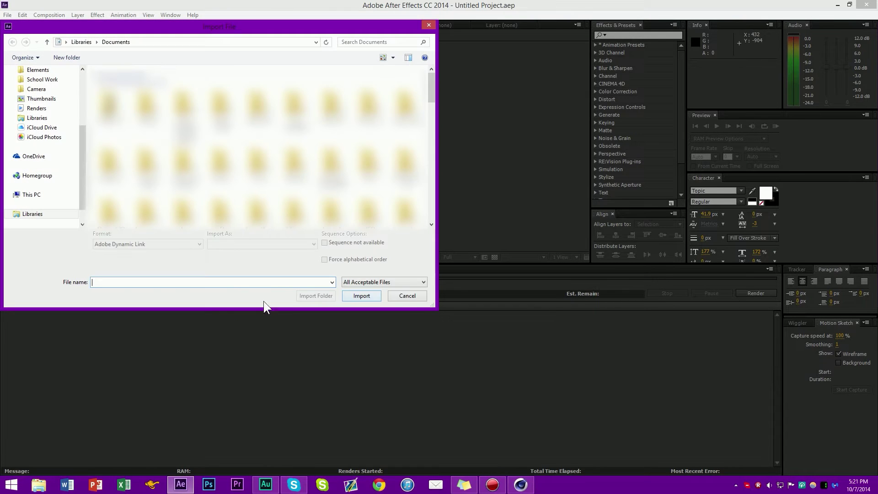
left_click(406, 295)
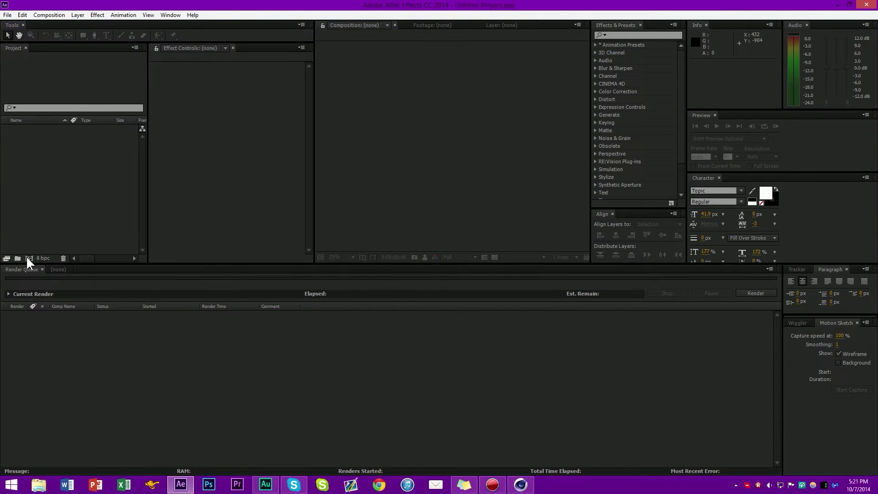
left_click(29, 258)
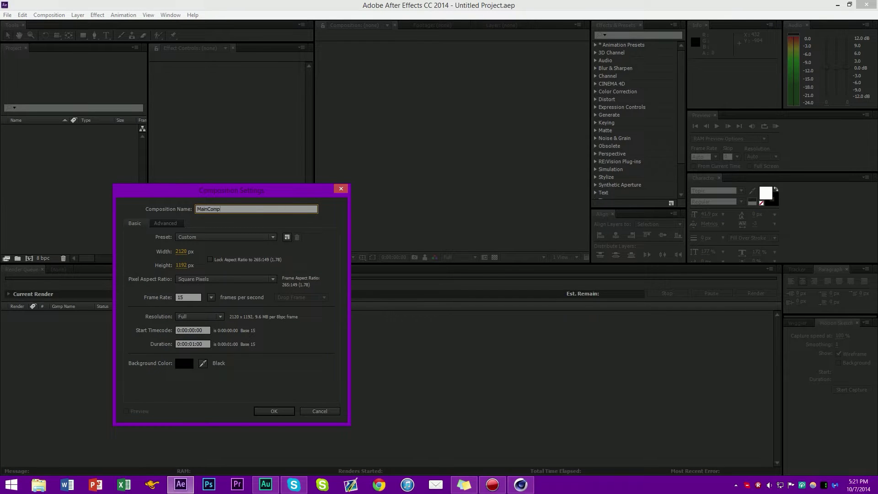
left_click(182, 252)
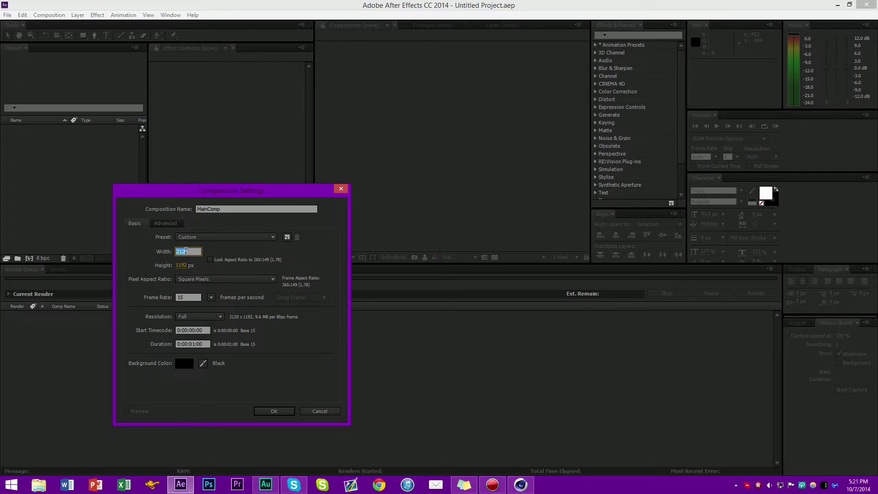
type("1920")
key("Tab")
type("1080")
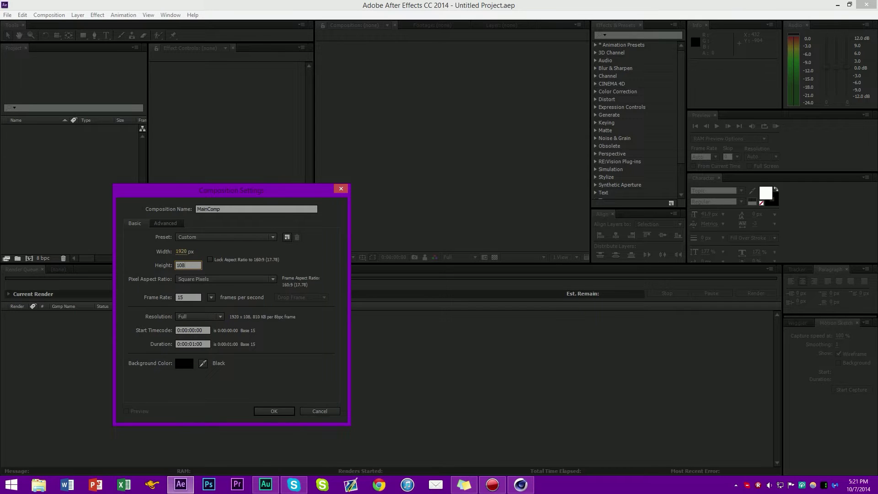
left_click(211, 260)
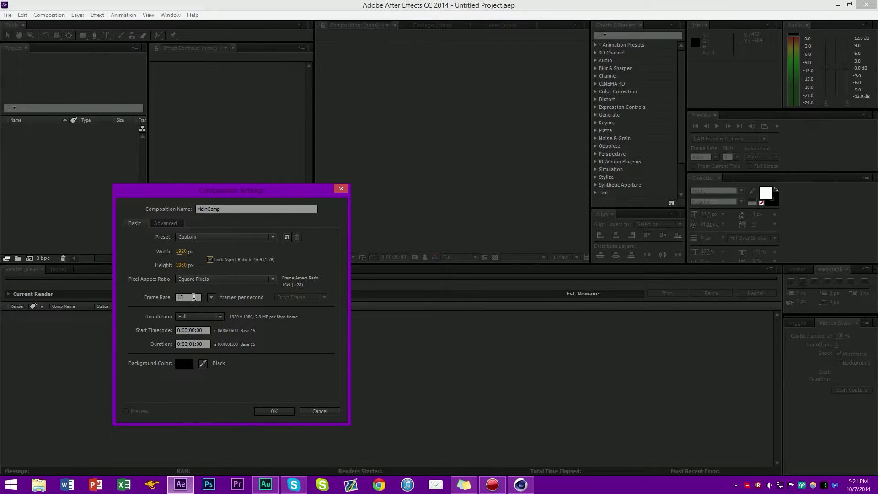
left_click(193, 297)
left_click(191, 343)
left_click(286, 411)
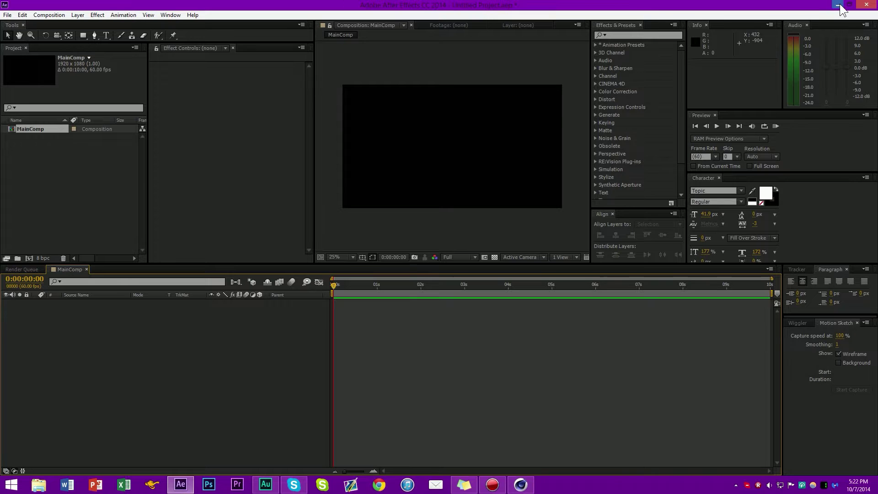
Import TrueMu Character Animation_Update.c4d from the desktop into the project, then maximize After Effects.
double_click(807, 2)
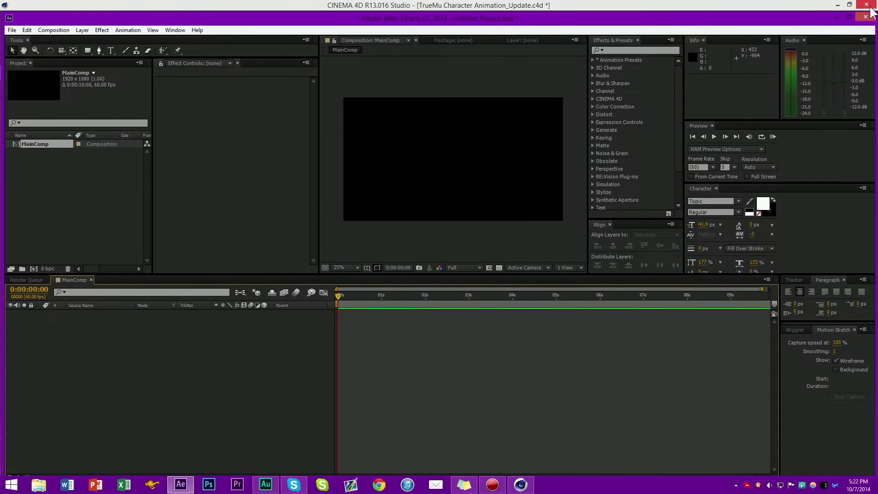
left_click(835, 5)
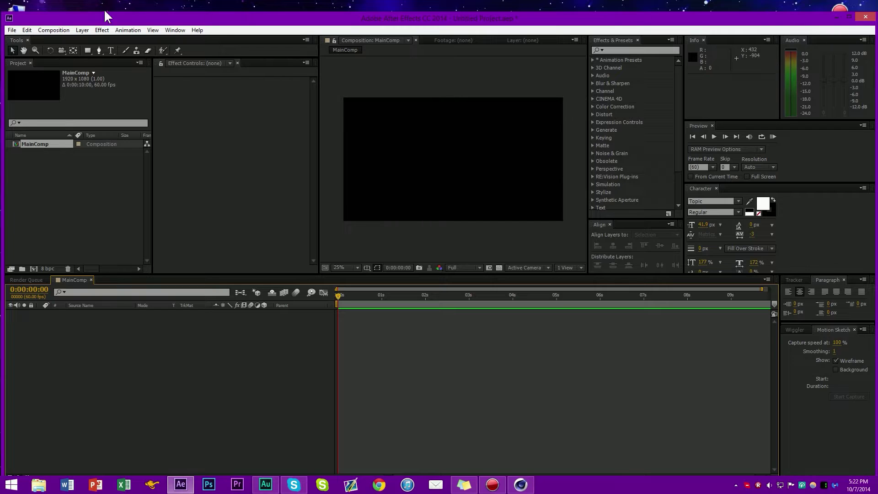
mouse_move(1, 8)
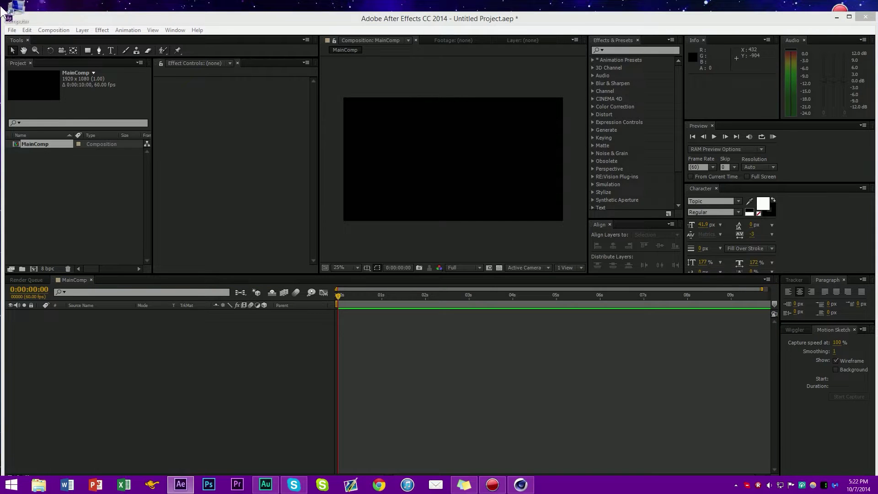
left_click(2, 11)
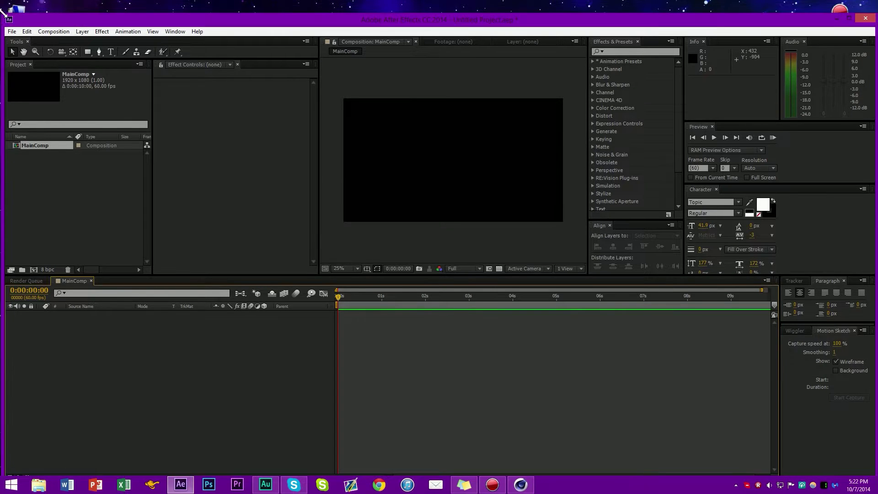
left_click_drag(359, 19, 438, 11)
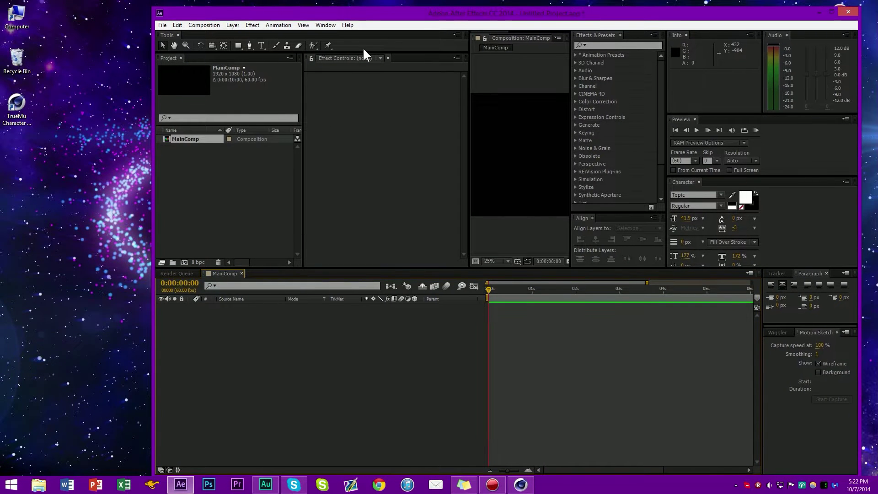
left_click_drag(24, 104, 201, 178)
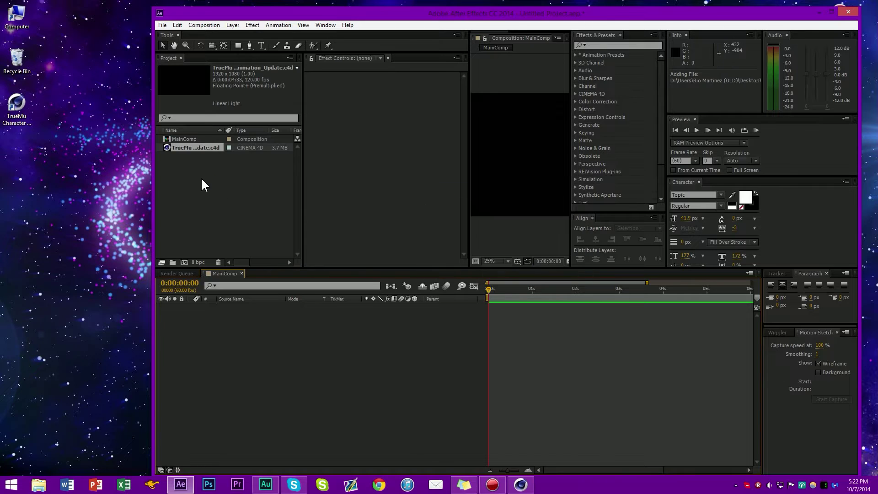
double_click(489, 13)
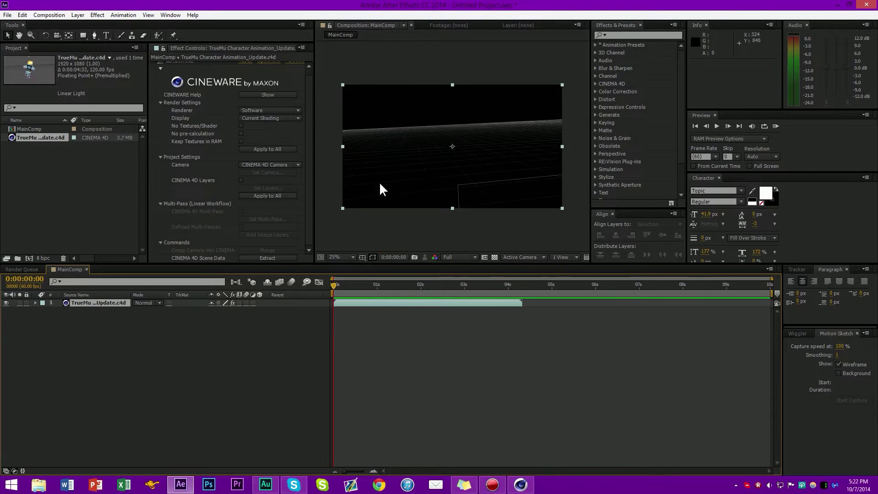
Preview the Cineware character layer at 0:00:00:52 and bring up the renderer choices.
left_click(432, 379)
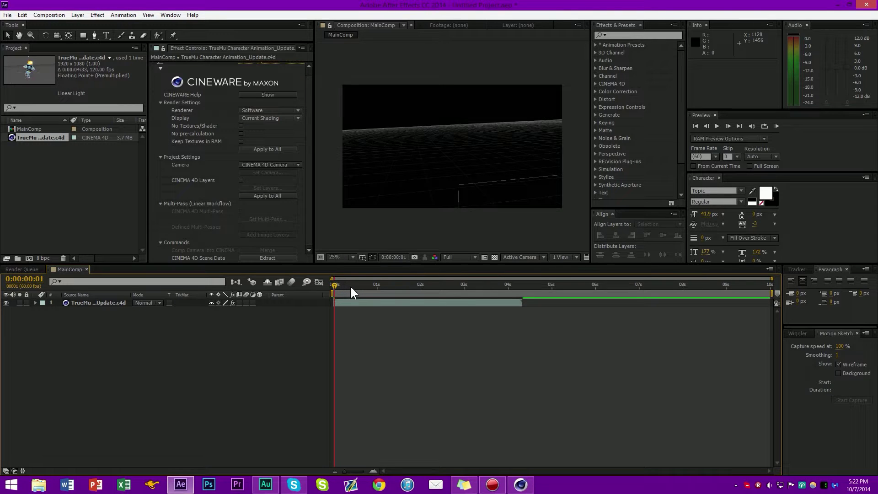
left_click_drag(351, 288, 366, 288)
left_click(254, 110)
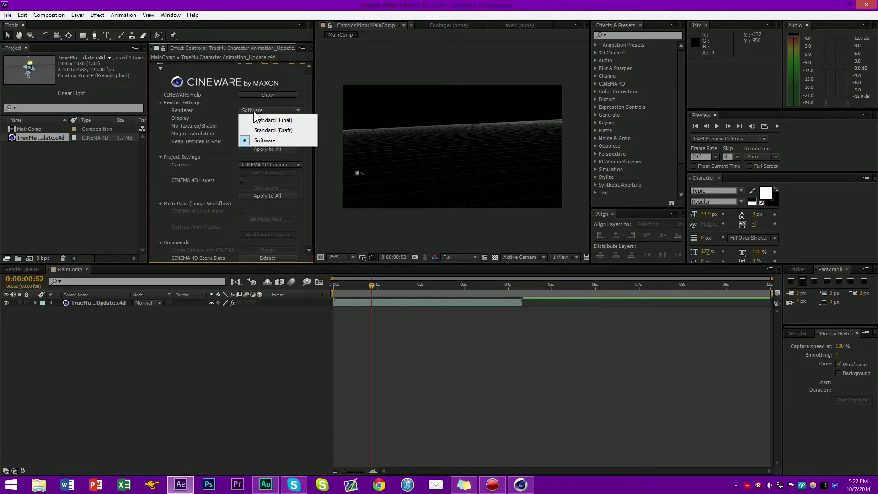
Switch the Cineware renderer to Standard (Draft) and zoom in on the character.
left_click(277, 131)
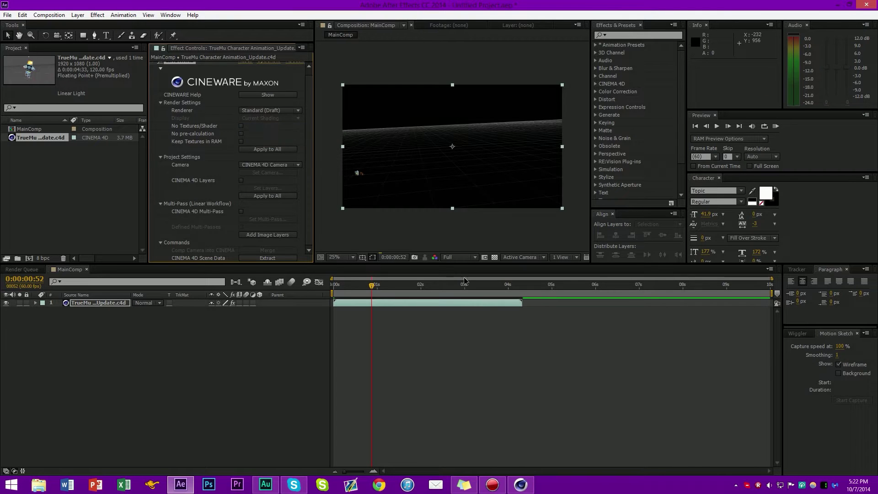
left_click(472, 391)
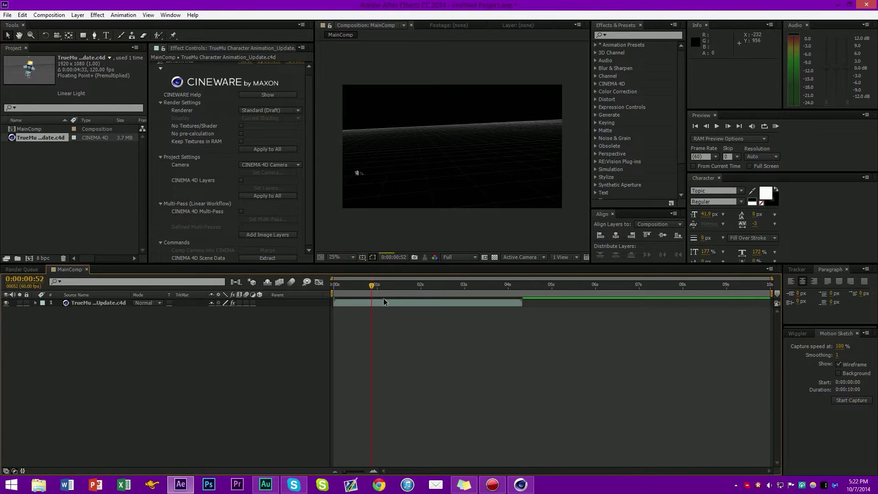
left_click(402, 303)
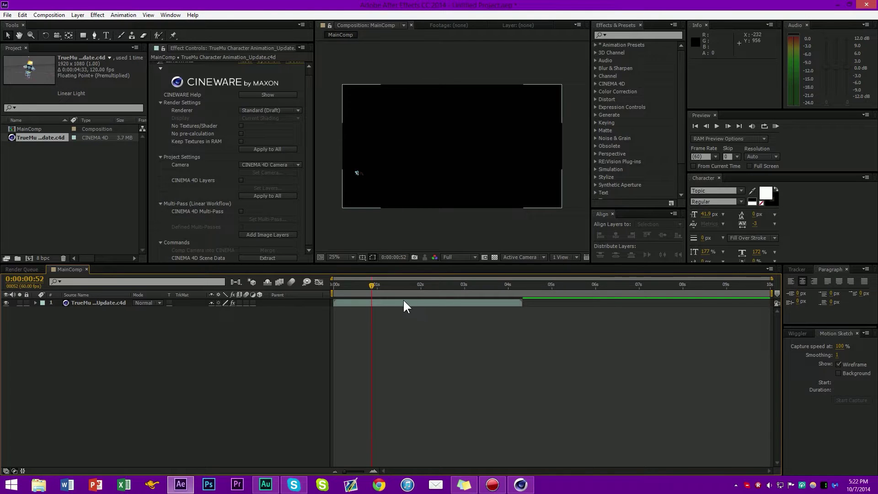
scroll(382, 171, "up", 2)
key("h")
scroll(376, 181, "up", 4)
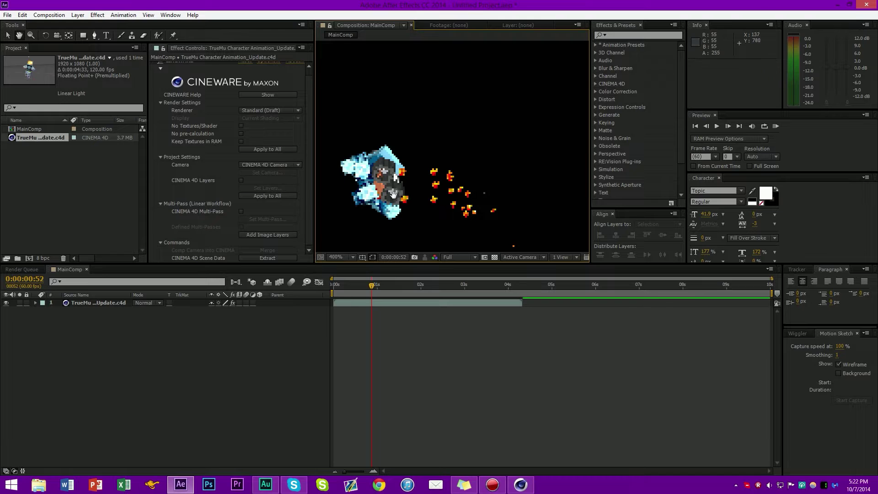
scroll(438, 171, "up", 2)
scroll(435, 177, "down", 6)
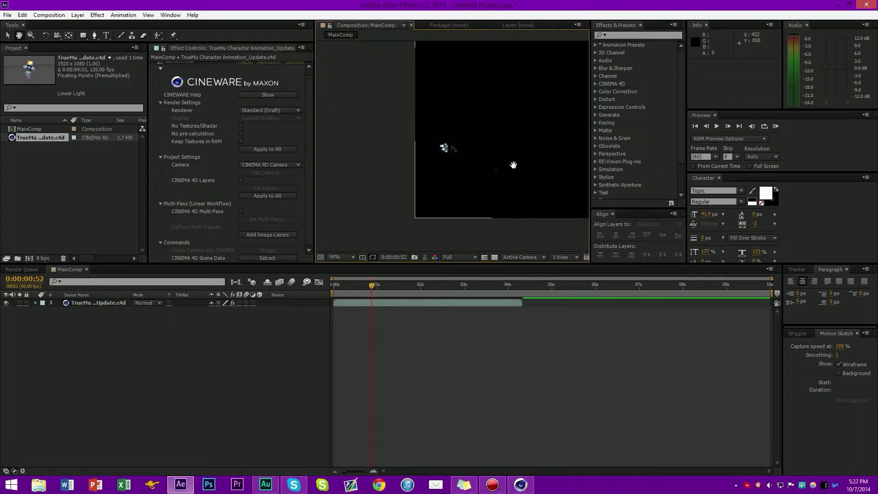
left_click_drag(513, 165, 401, 196)
Set the Cineware renderer to Standard (Final) and zoom in and out to check the character.
left_click(286, 110)
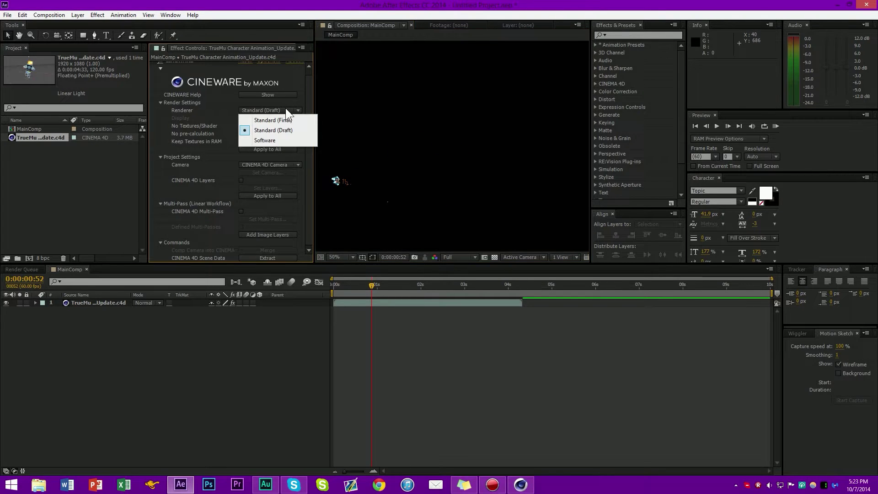
left_click(287, 120)
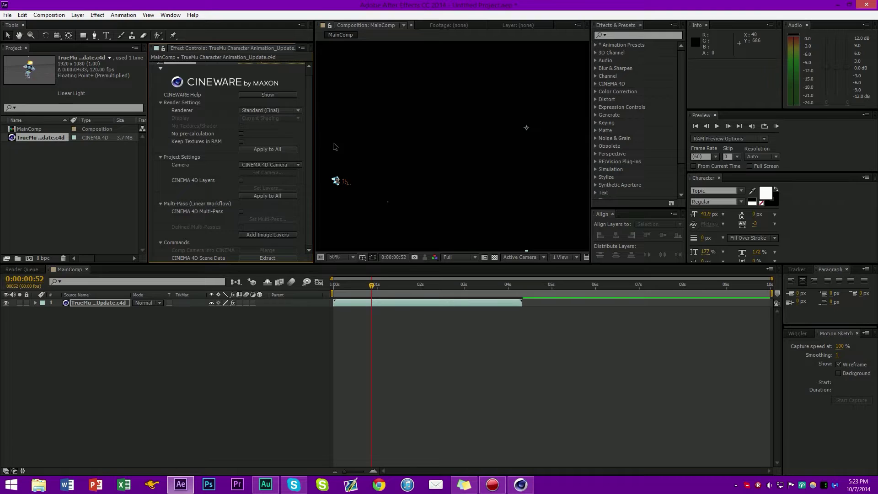
left_click(348, 190)
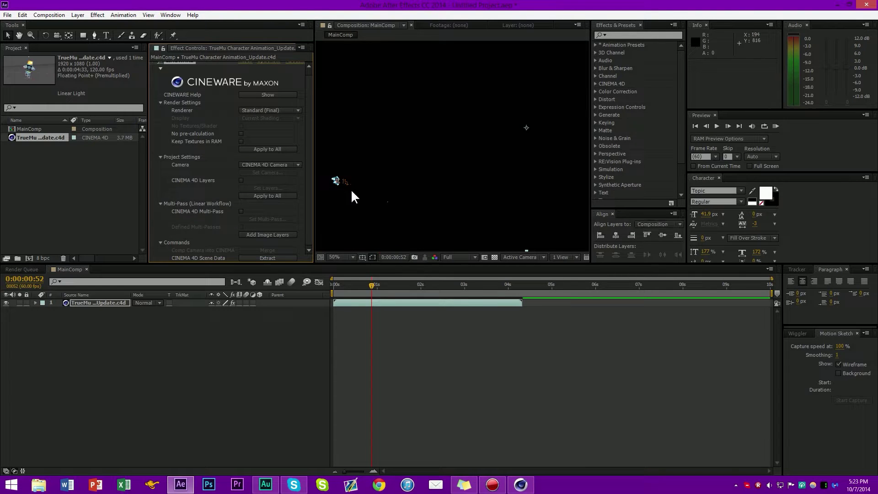
scroll(384, 197, "up", 2)
scroll(376, 174, "up", 1)
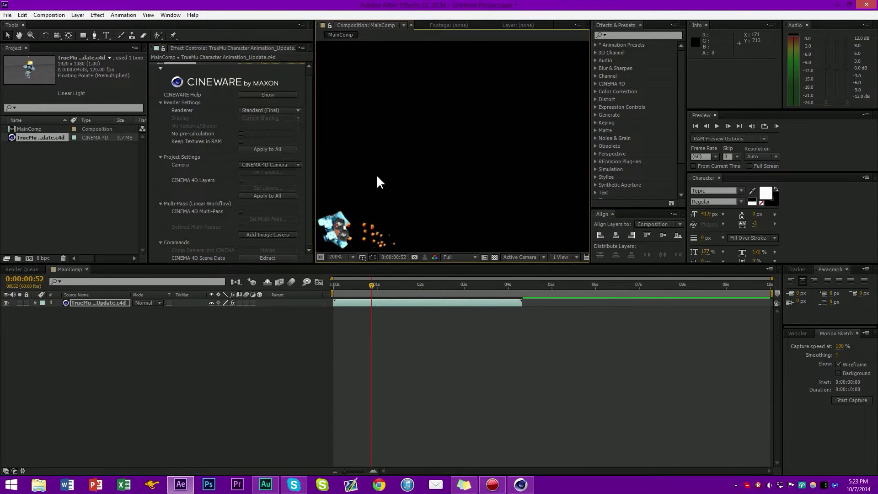
scroll(428, 169, "up", 2)
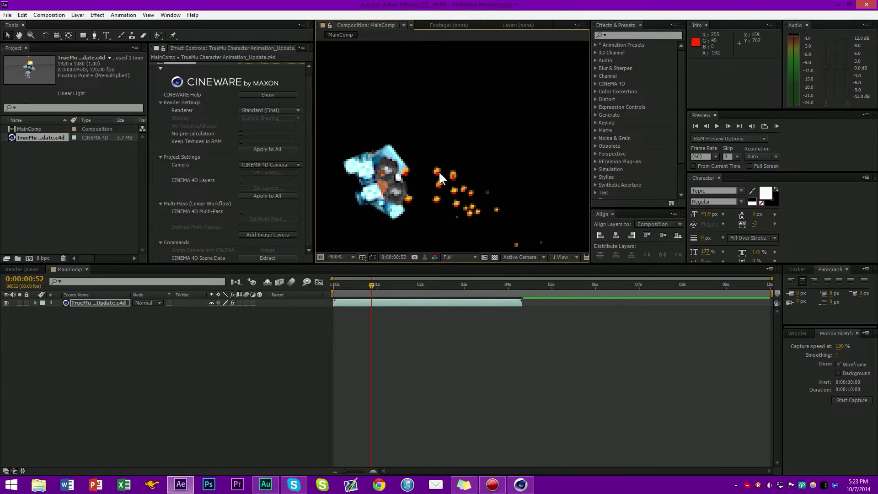
scroll(436, 171, "down", 1)
scroll(480, 177, "down", 1)
scroll(503, 184, "down", 1)
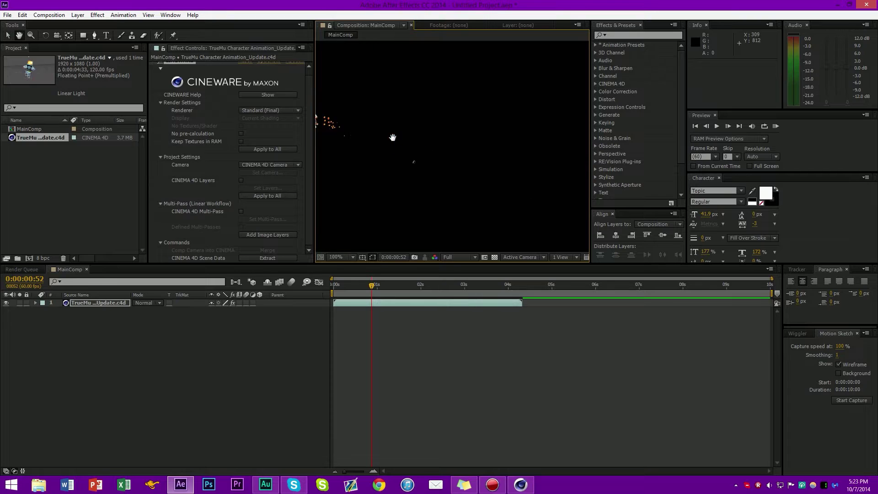
scroll(439, 193, "down", 1)
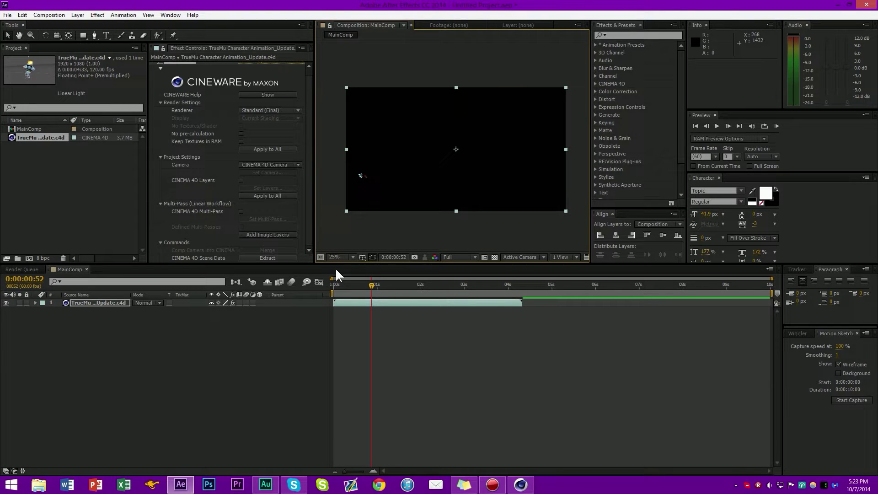
Move to frame 0:00:00:09 and zoom and pan in on the rendered jetpack character.
left_click(351, 286)
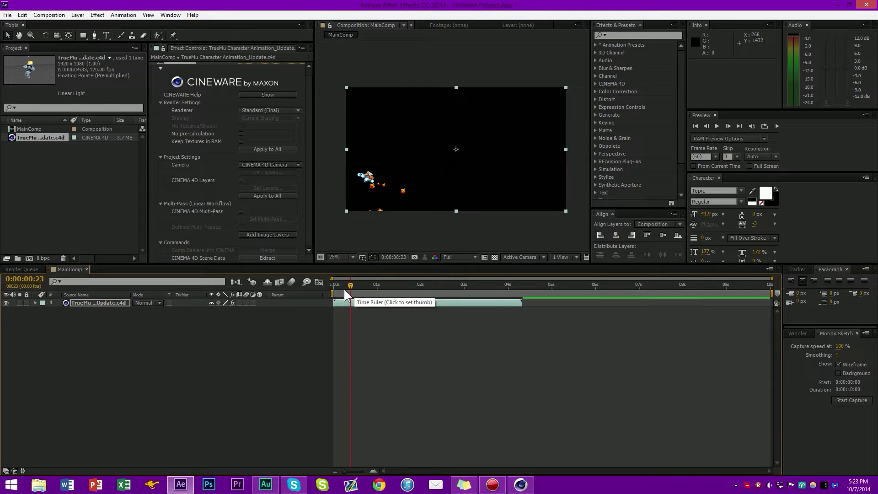
left_click(340, 285)
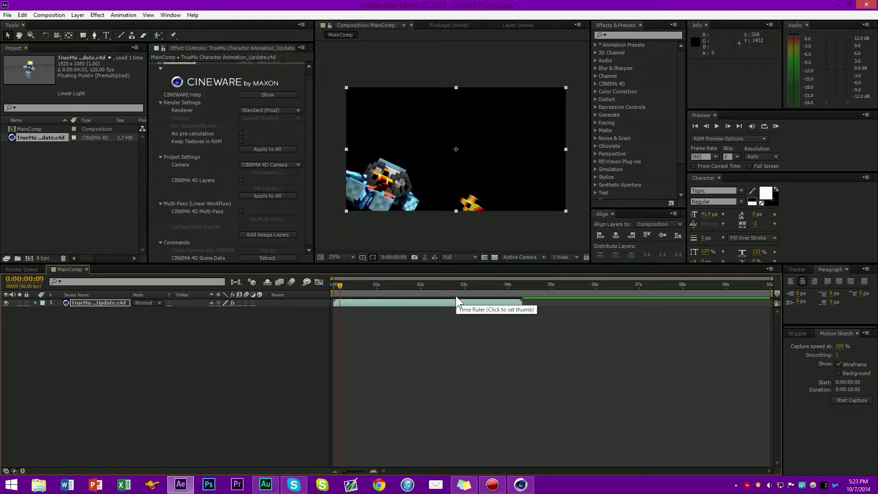
key("period")
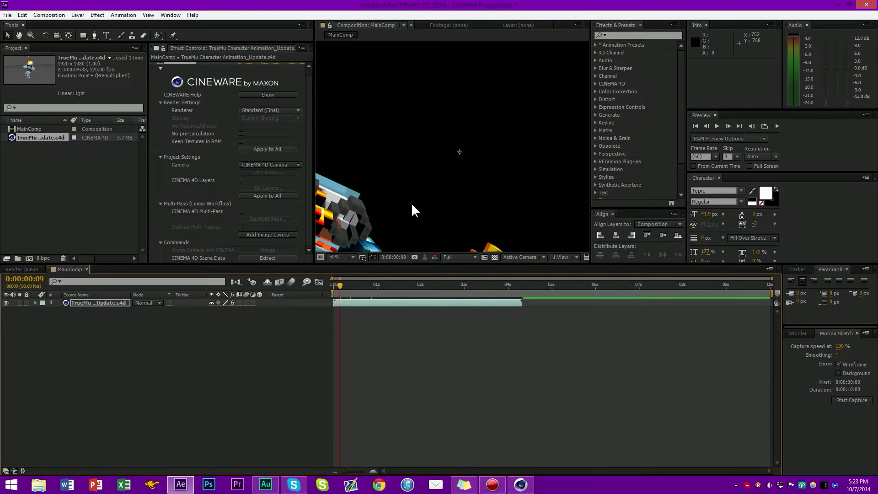
left_click_drag(413, 210, 501, 151)
scroll(500, 151, "up", 2)
left_click_drag(477, 206, 477, 236)
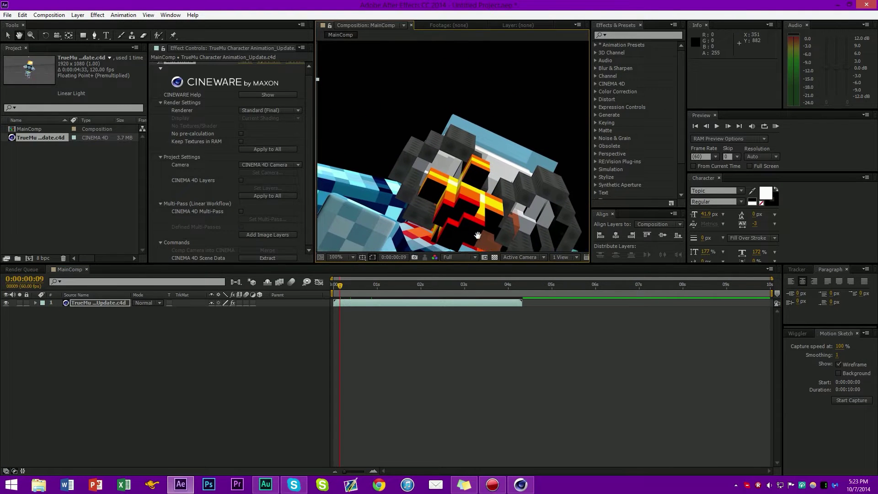
Zoom back out, then delete the Cinema 4D layer from MainComp and the .c4d item from the project.
key("comma")
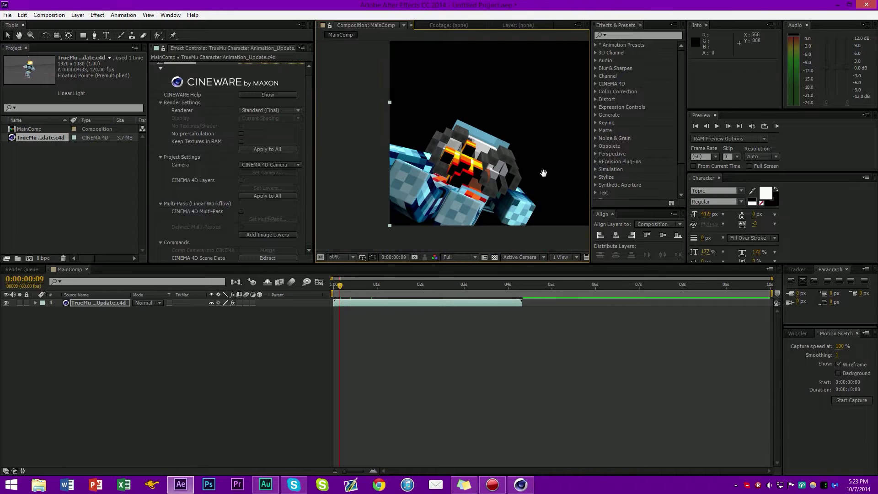
scroll(494, 192, "down", 2)
left_click_drag(493, 196, 492, 142)
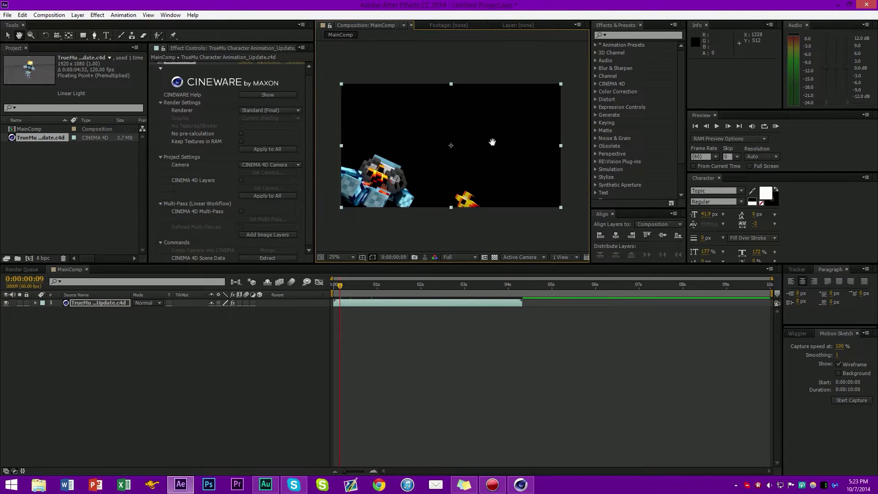
left_click(91, 303)
key("Delete")
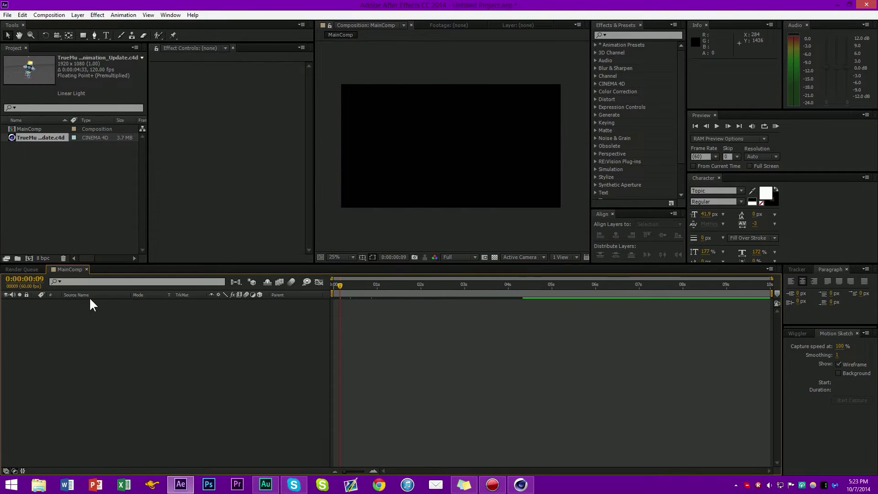
left_click(45, 136)
key("Delete")
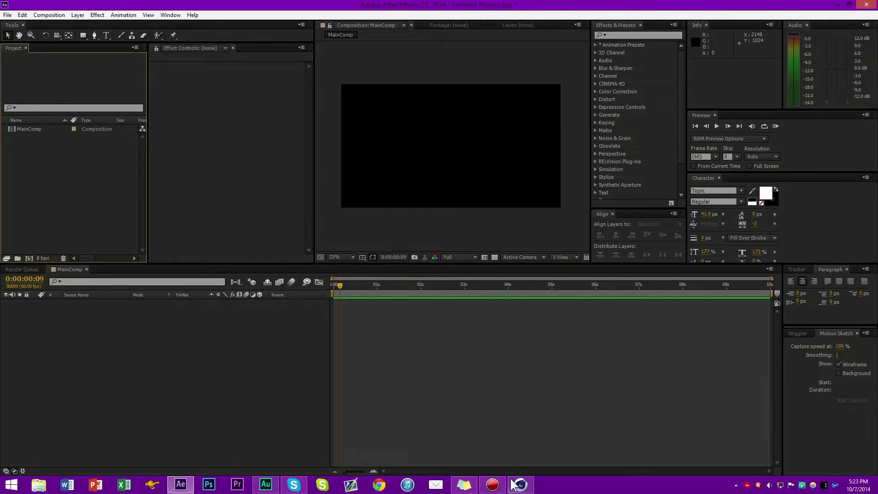
mouse_move(514, 484)
Return to Cinema 4D, scrub the jetpack animation, and bring up the Render Settings.
left_click(520, 484)
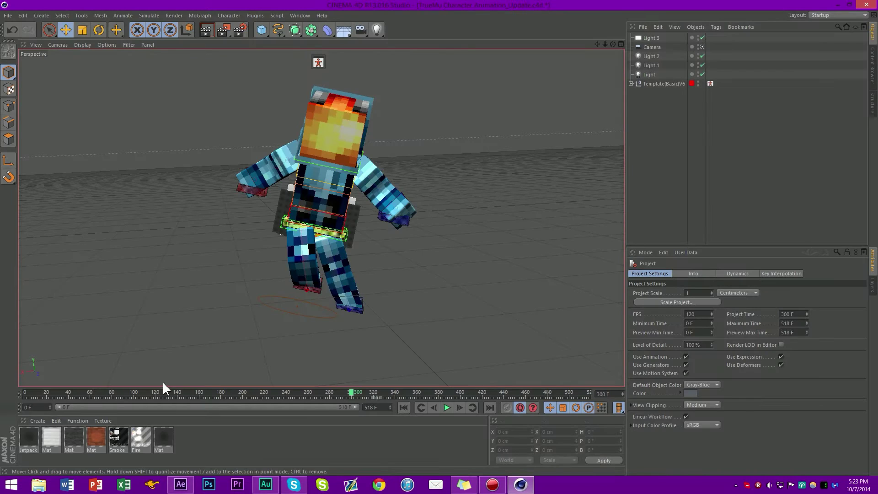
left_click_drag(26, 391, 57, 405)
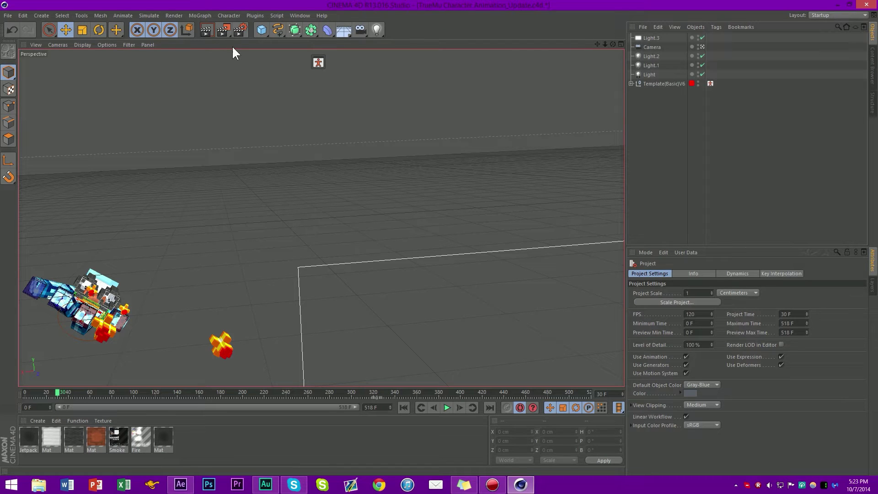
left_click(236, 29)
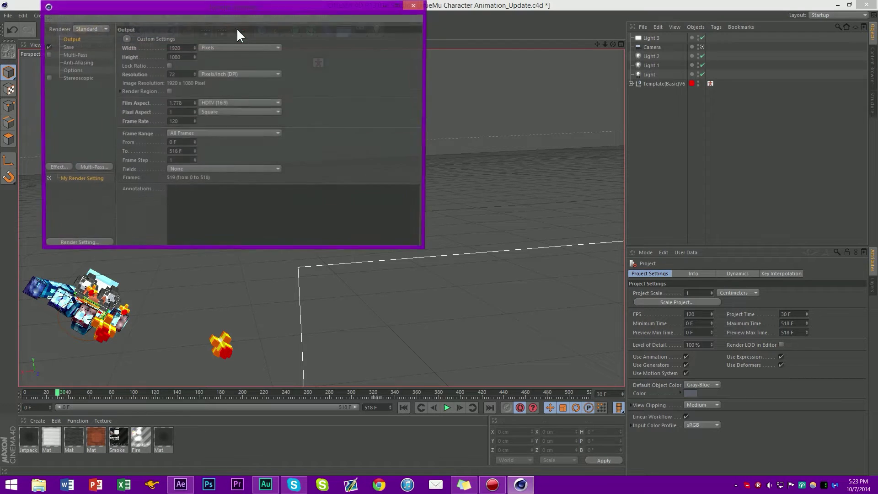
left_click_drag(261, 4, 561, 114)
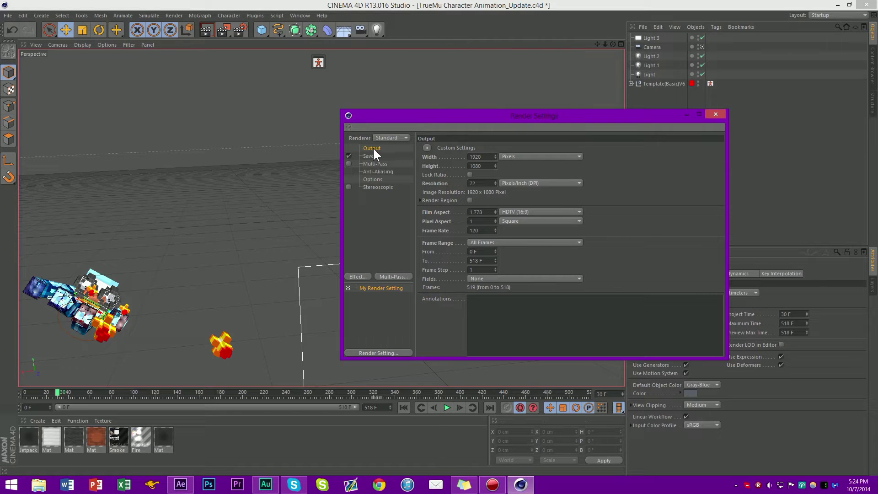
Check the Output page: 1920×1080 width/height at 120 fps across all frames.
left_click_drag(483, 157, 463, 162)
left_click(659, 180)
double_click(475, 157)
left_click(495, 243)
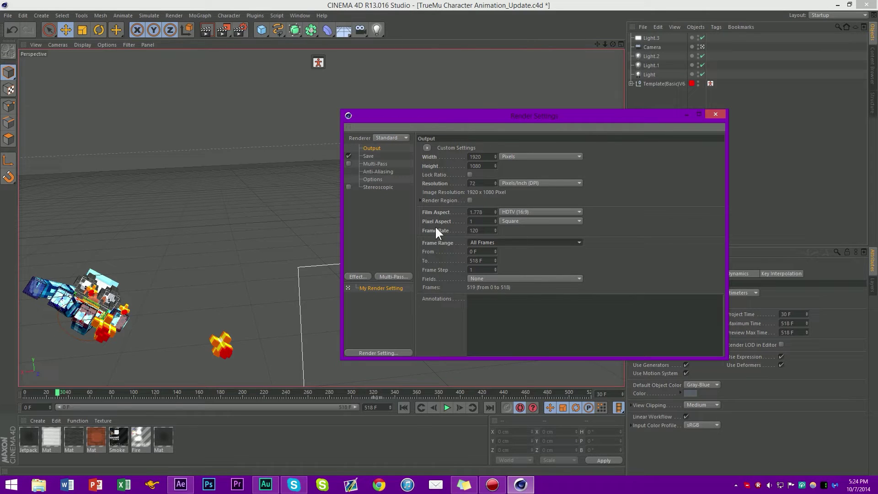
left_click(367, 155)
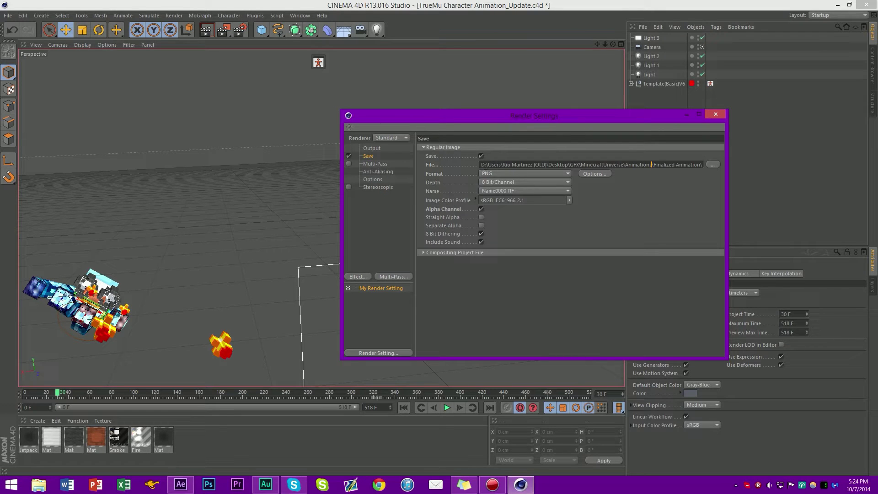
Inspect the output file path in the Save settings.
left_click_drag(481, 165, 704, 149)
left_click(705, 219)
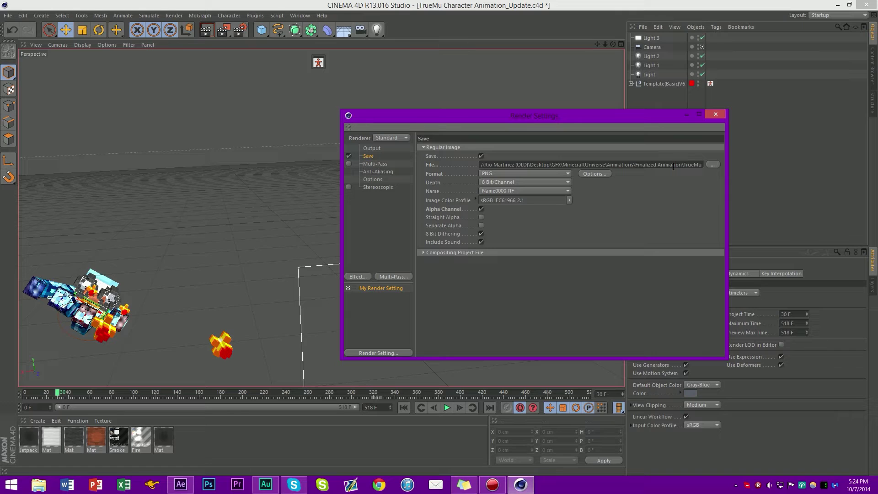
left_click_drag(666, 165, 705, 177)
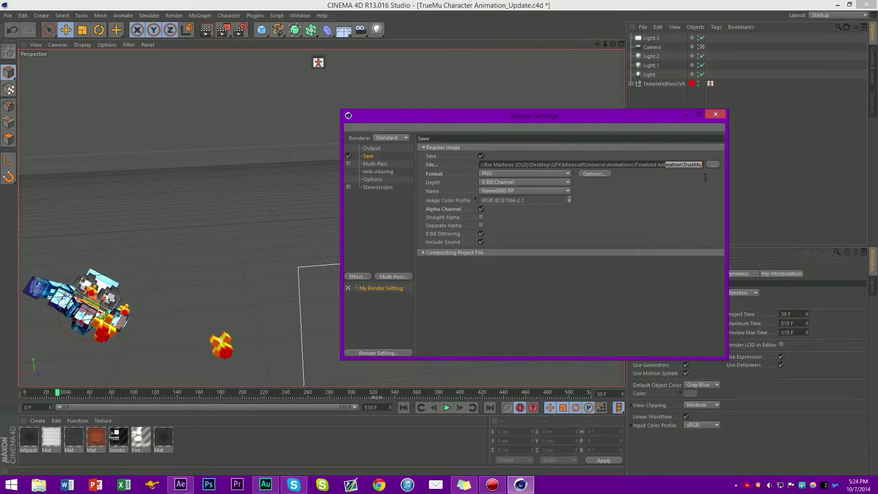
left_click(695, 209)
Keep PNG as the output format and Name0000.TIF as the file naming scheme.
left_click(547, 173)
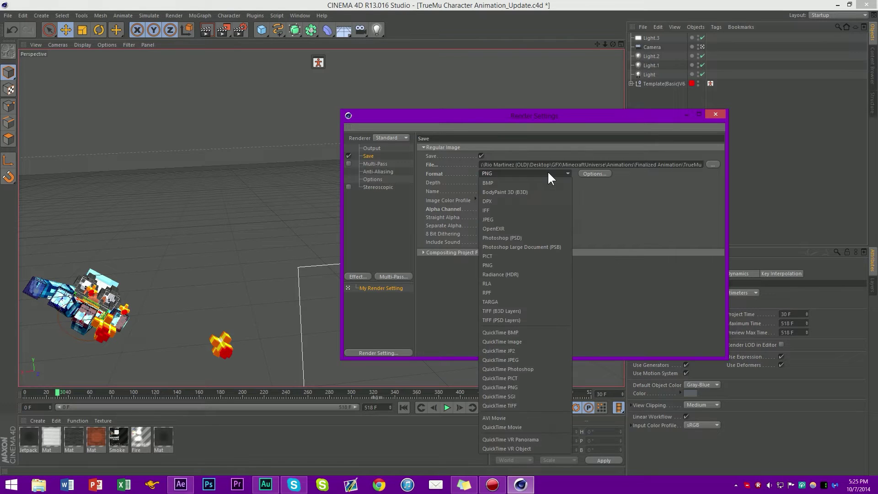
left_click(547, 172)
left_click(522, 174)
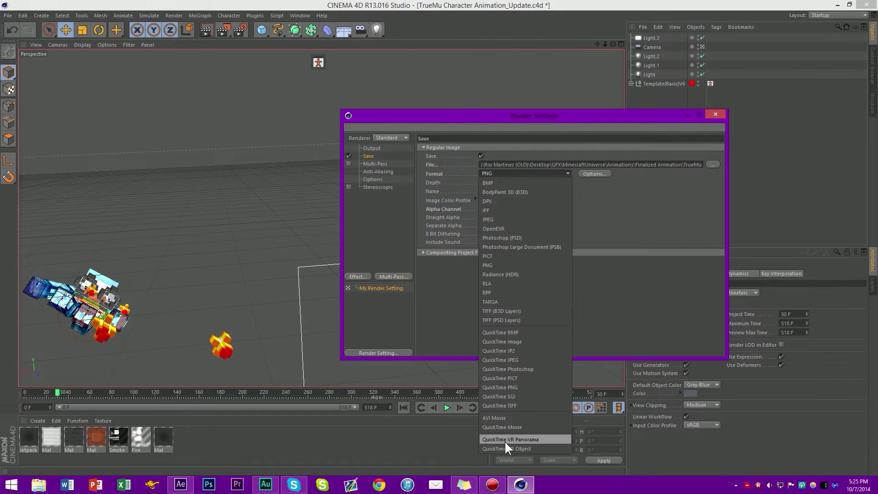
left_click(498, 265)
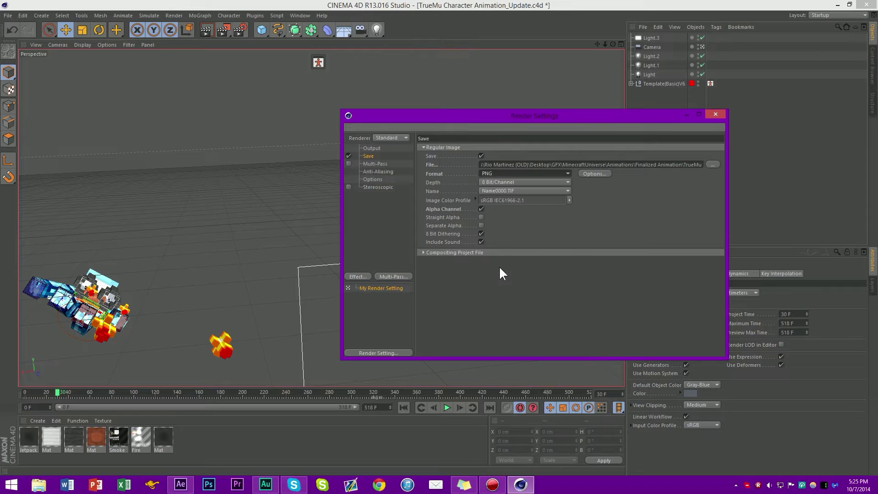
left_click(514, 190)
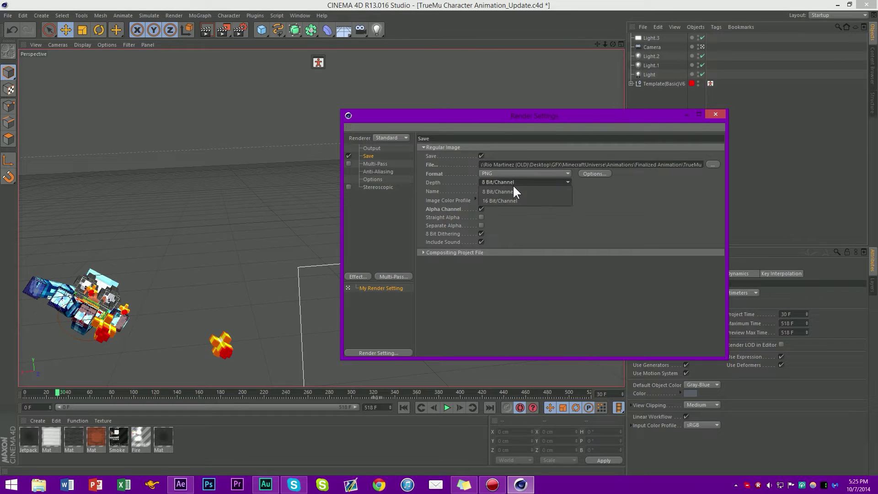
left_click(644, 213)
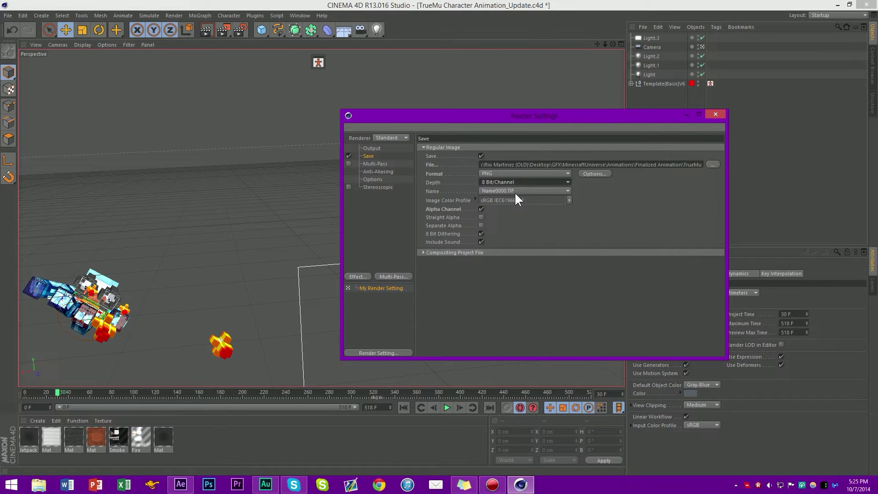
left_click(520, 191)
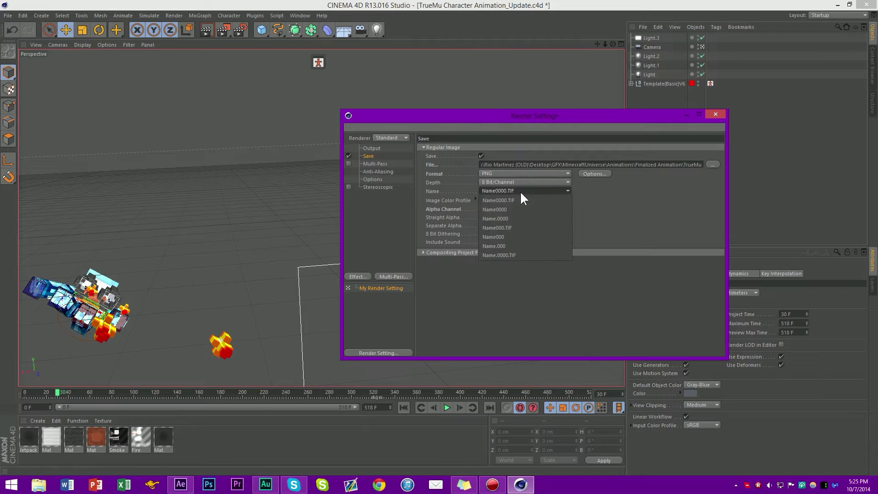
left_click(699, 239)
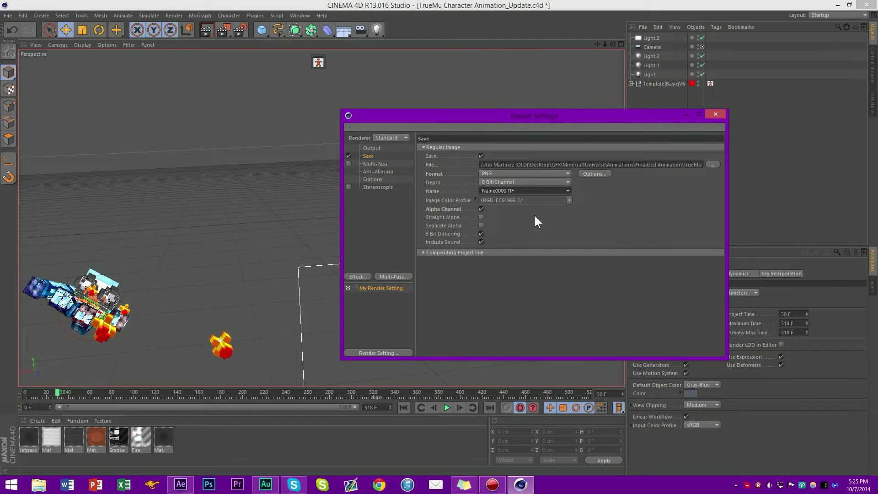
Keep the anti-aliasing Max Level at 4x4 and turn off Transparency in render Options.
left_click(377, 164)
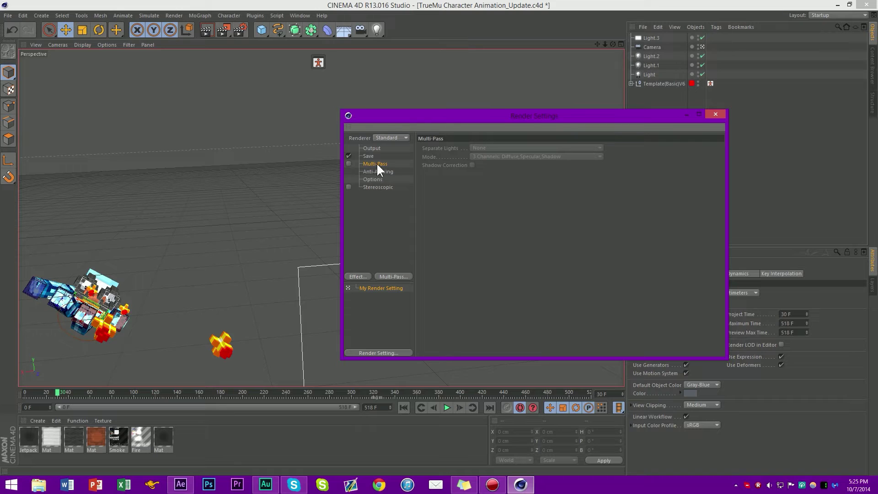
left_click(377, 172)
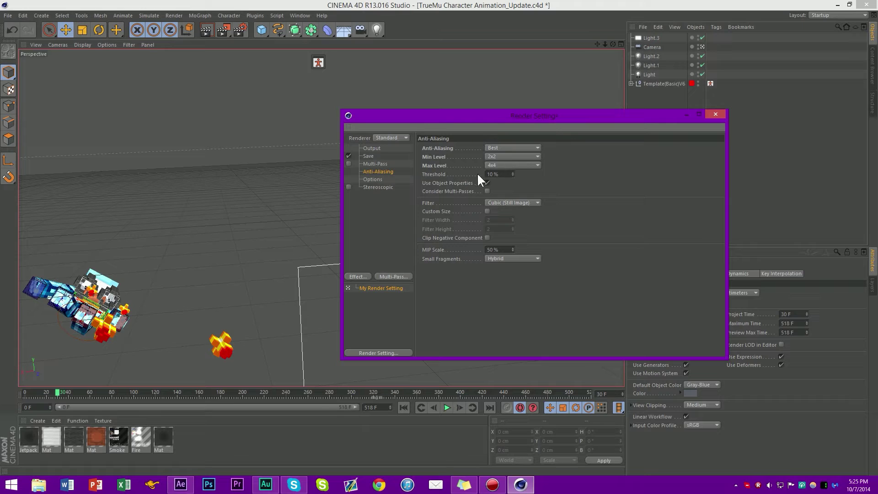
left_click(519, 166)
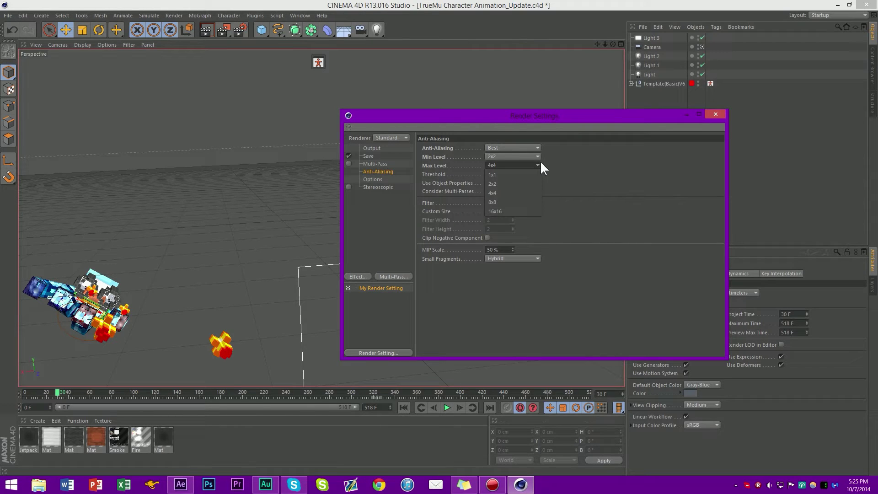
left_click(538, 165)
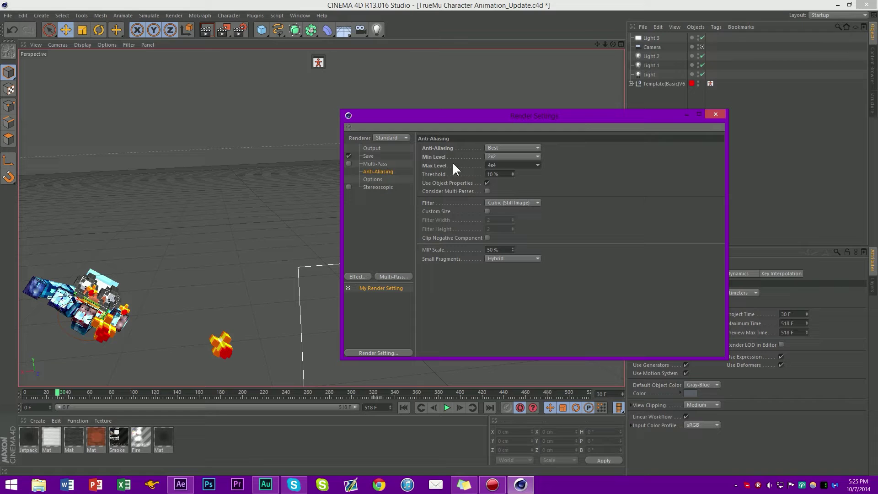
left_click(378, 179)
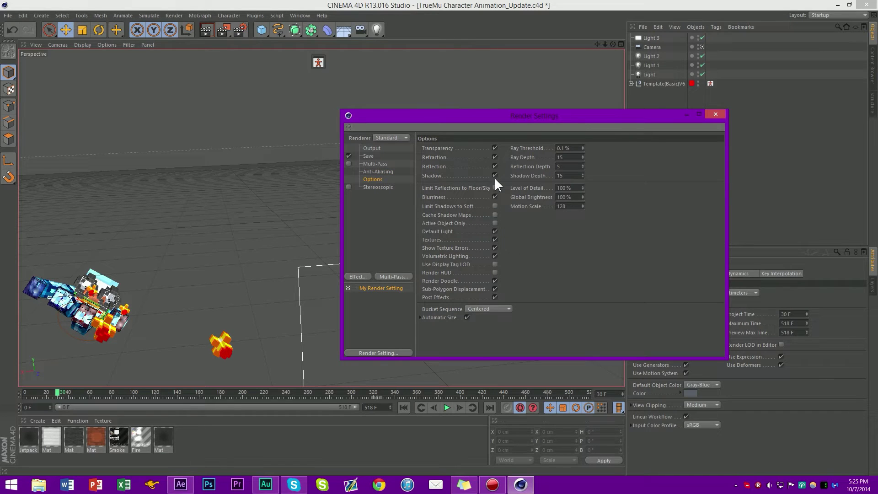
left_click(495, 147)
Check the 1920x1080 output size and the TrueMu save path.
left_click(385, 146)
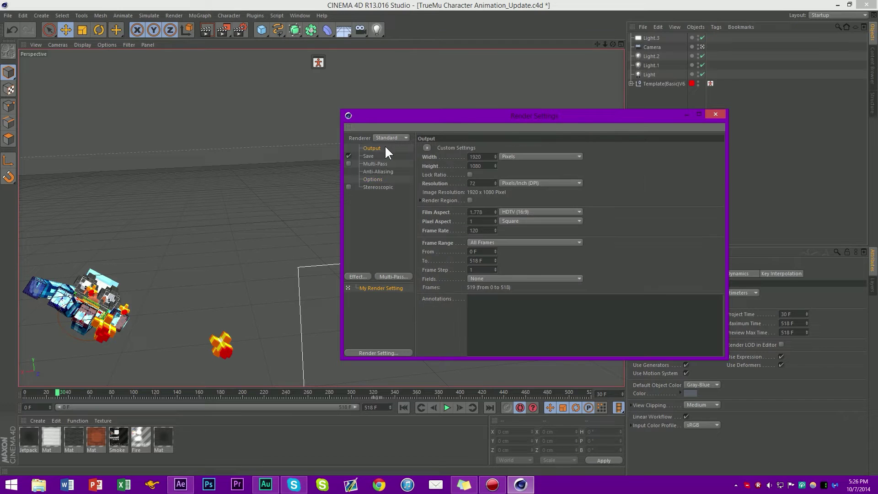
left_click(370, 156)
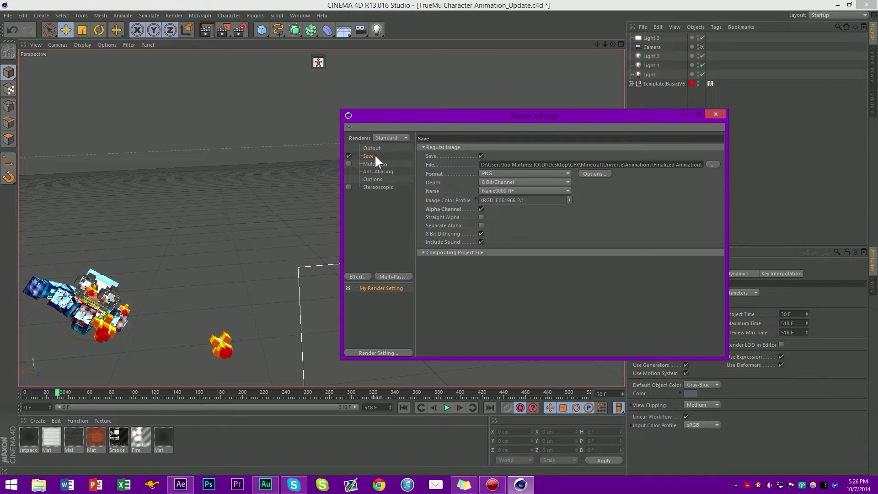
left_click_drag(686, 165, 734, 165)
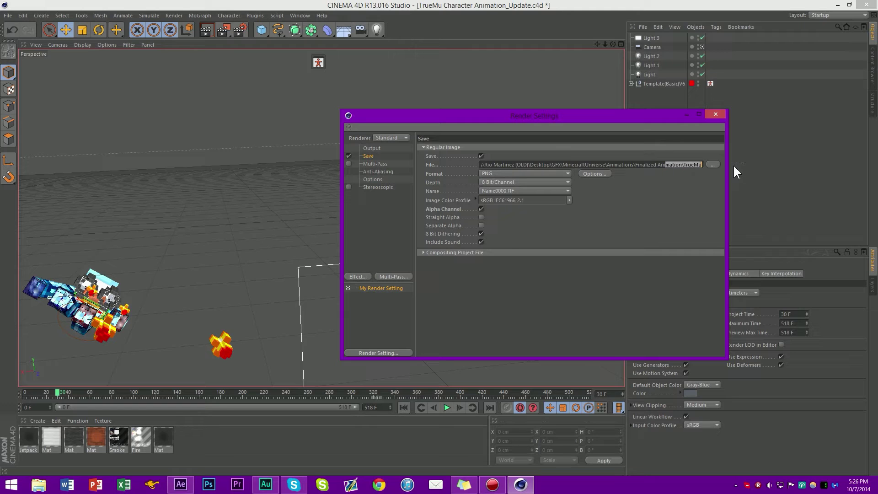
left_click_drag(680, 165, 475, 156)
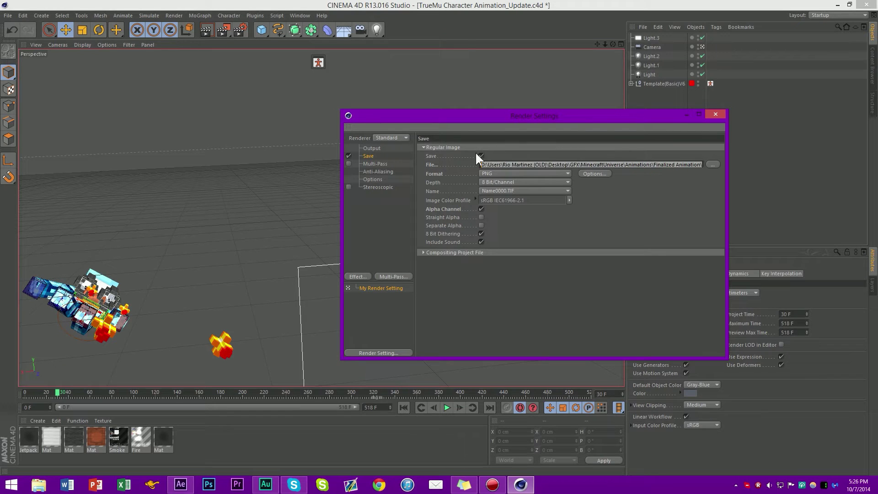
left_click(496, 165)
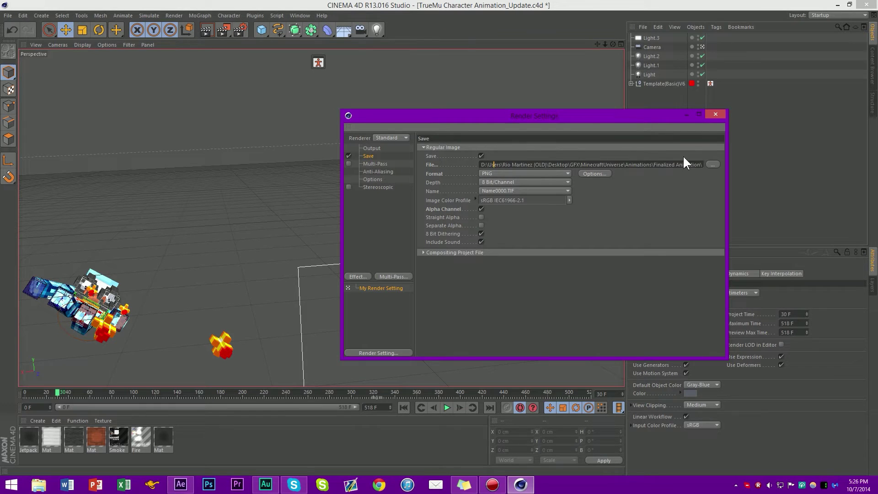
Close Render Settings without rendering and minimize Cinema 4D to return to After Effects.
left_click(717, 115)
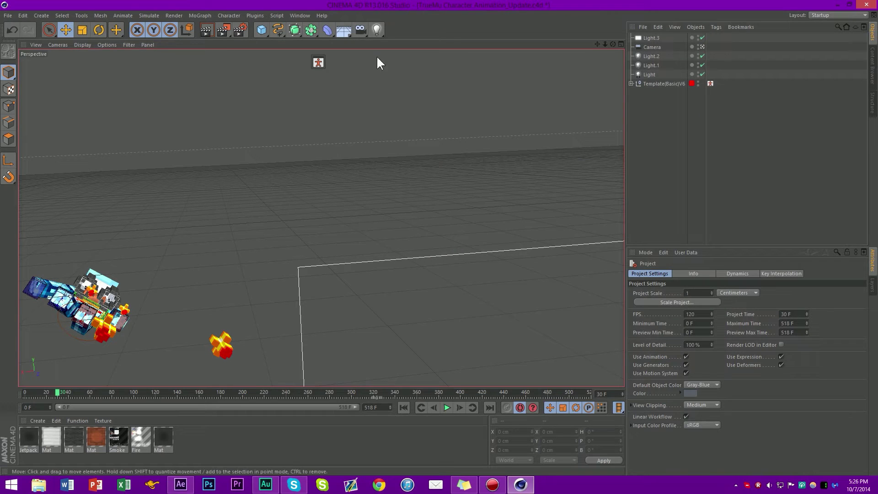
left_click(221, 32)
left_click(254, 7)
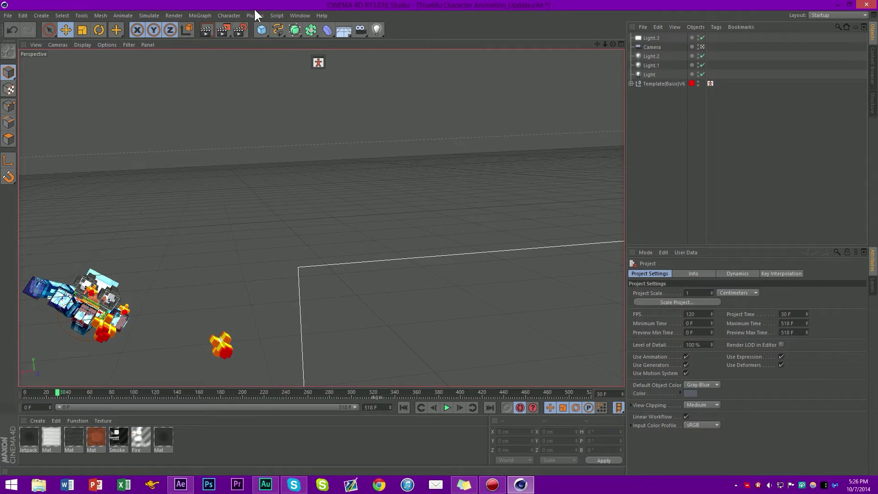
left_click(224, 29)
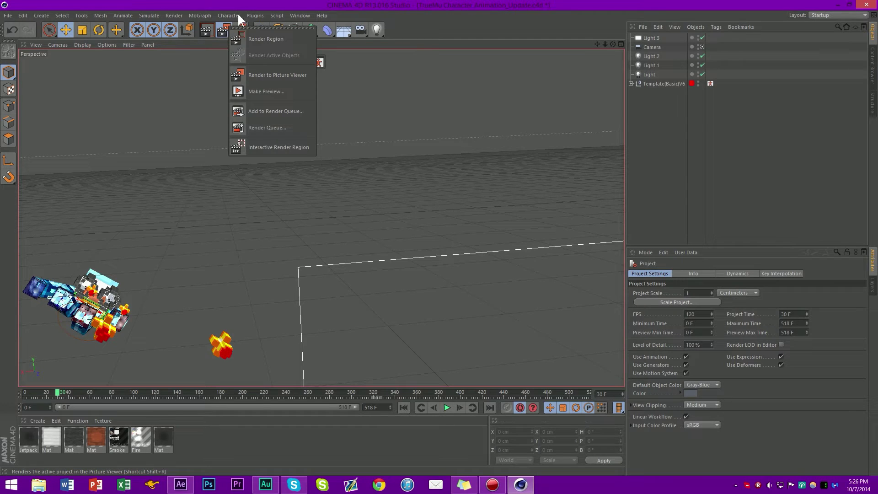
left_click(254, 7)
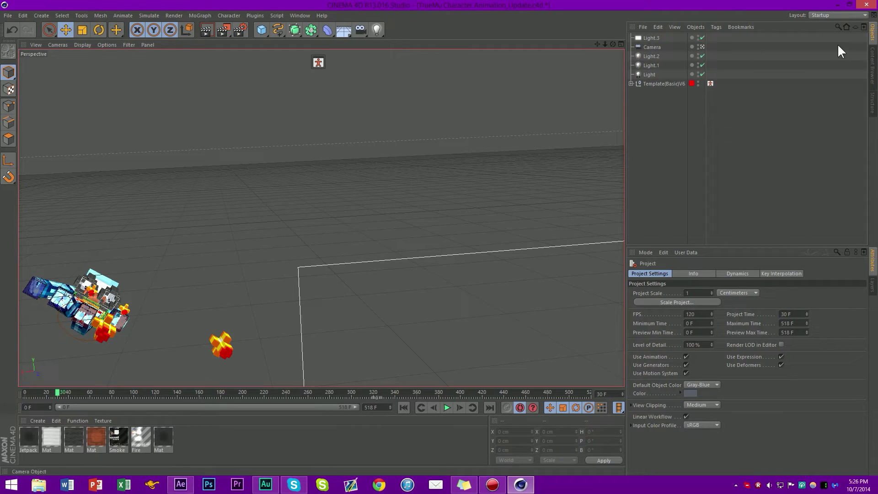
left_click(833, 5)
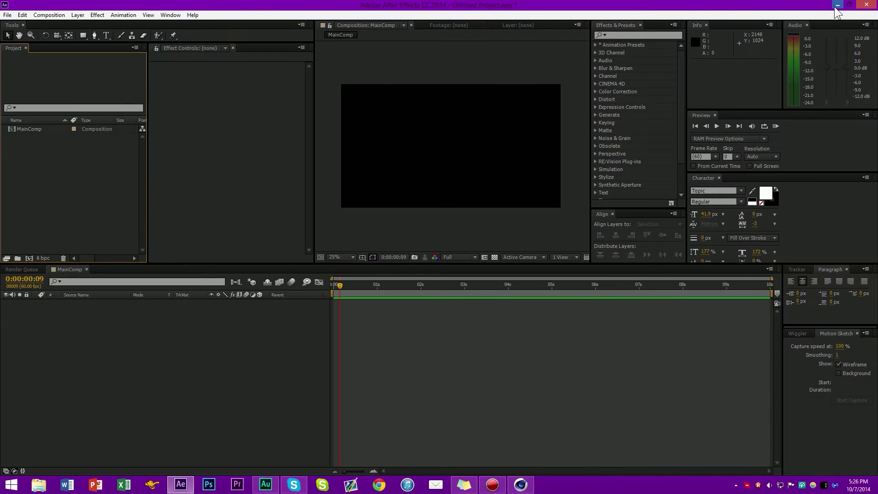
Open the Import File dialog from the Project panel's context menu.
right_click(86, 180)
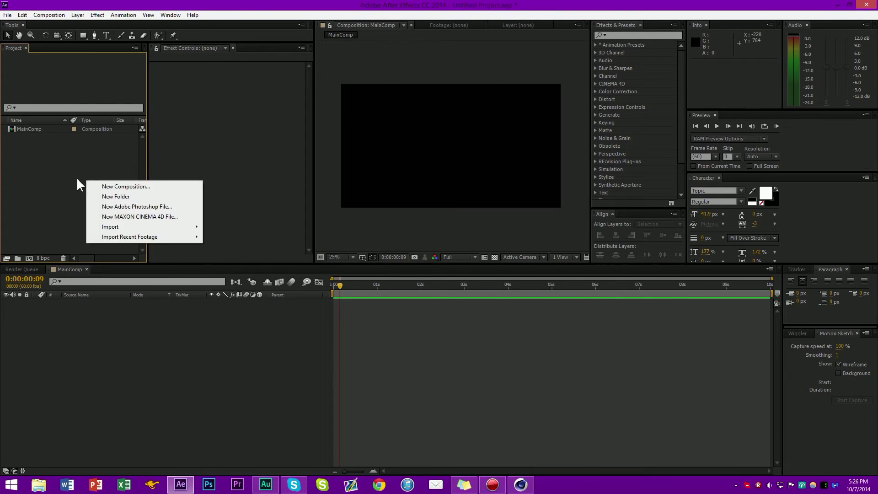
mouse_move(124, 227)
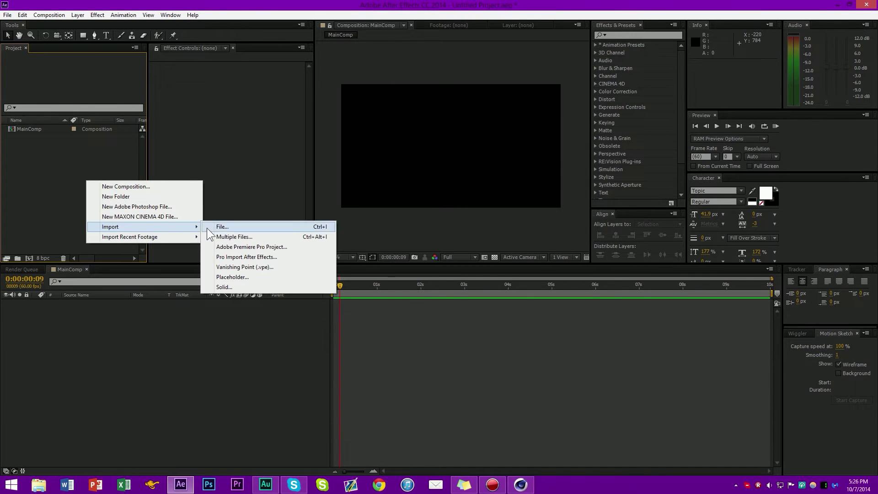
left_click(224, 228)
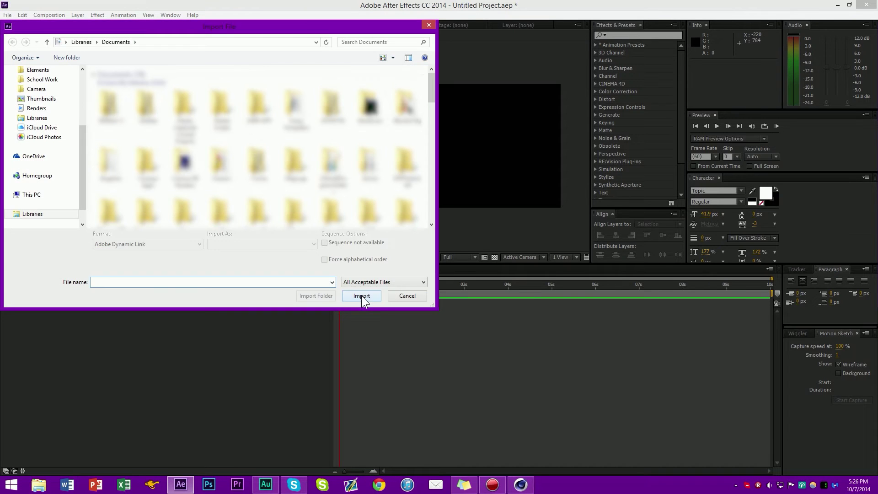
left_click_drag(247, 27, 552, 89)
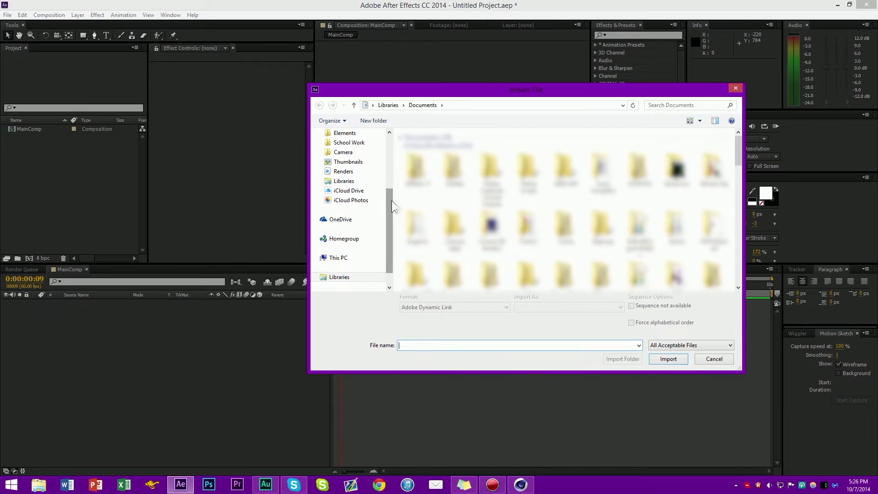
left_click_drag(392, 200, 379, 144)
Import TrueMu0000 from GFX > MinecraftUniverse > Animations > Finalized Animation as a PNG sequence.
left_click(370, 223)
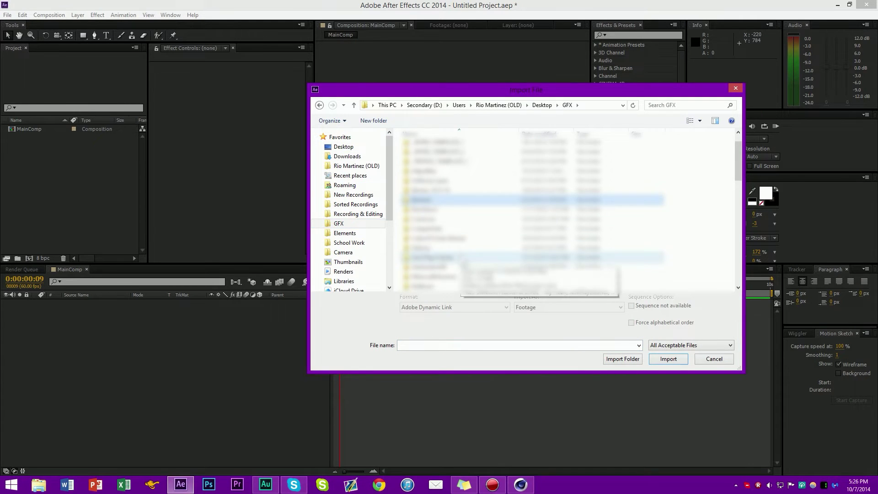
scroll(448, 256, "down", 5)
double_click(446, 249)
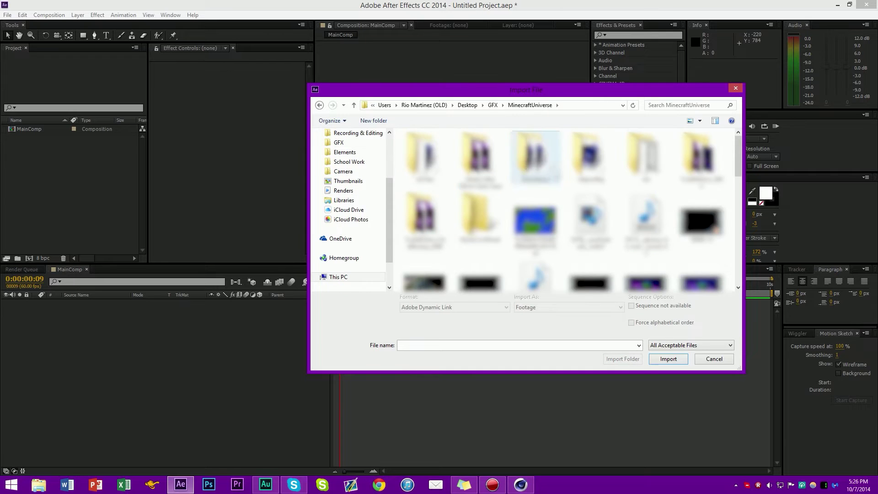
double_click(535, 157)
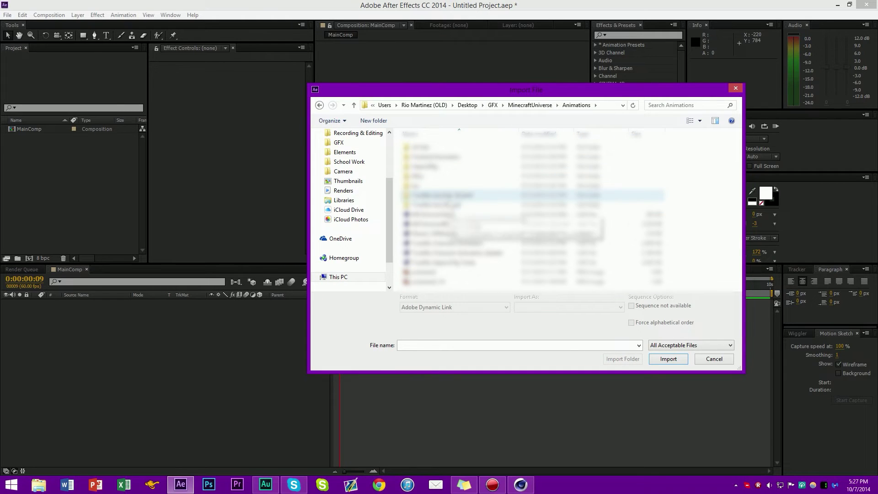
double_click(480, 157)
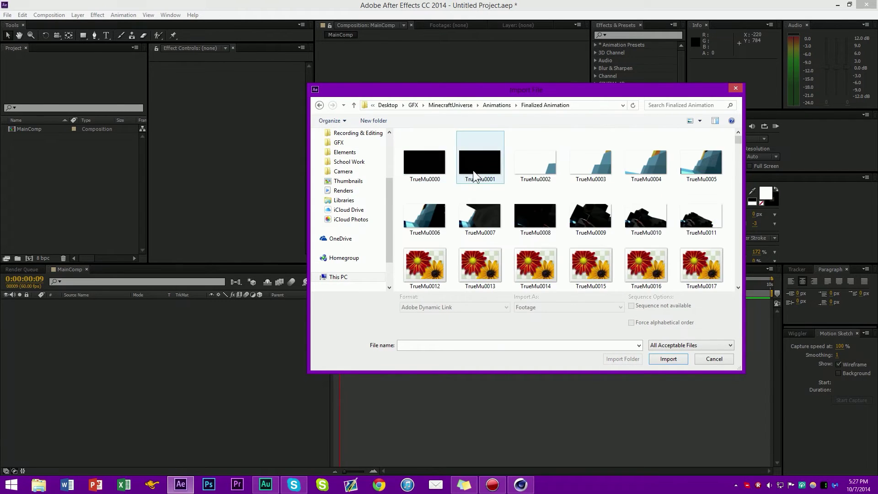
left_click(442, 170)
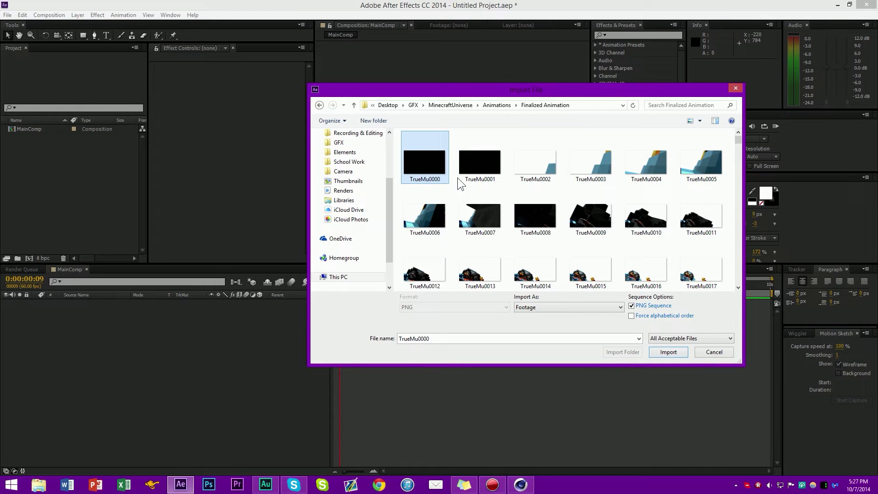
left_click(631, 306)
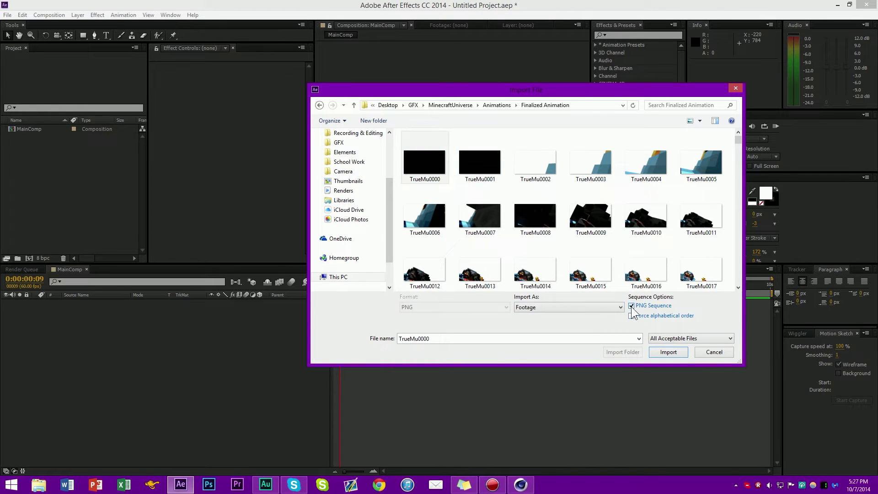
left_click(632, 306)
left_click(668, 353)
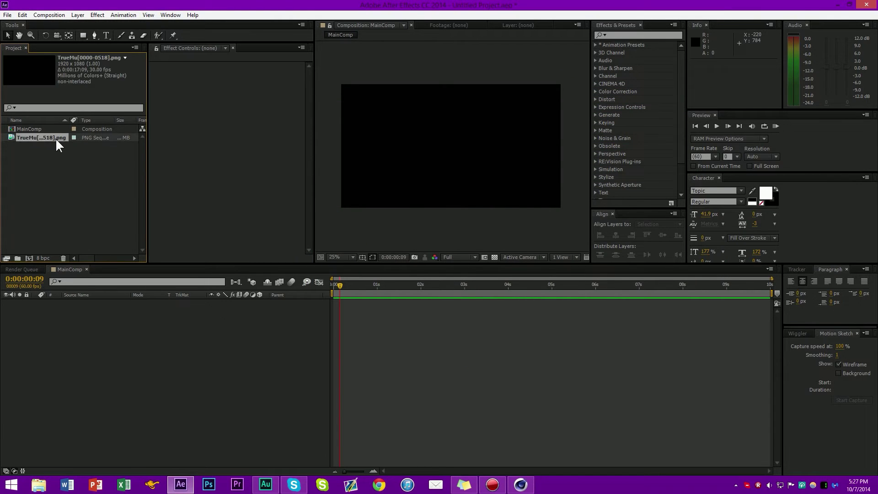
Add the TrueMu sequence to MainComp as a layer and scrub to about 0:00:01:59.
left_click_drag(63, 142, 117, 345)
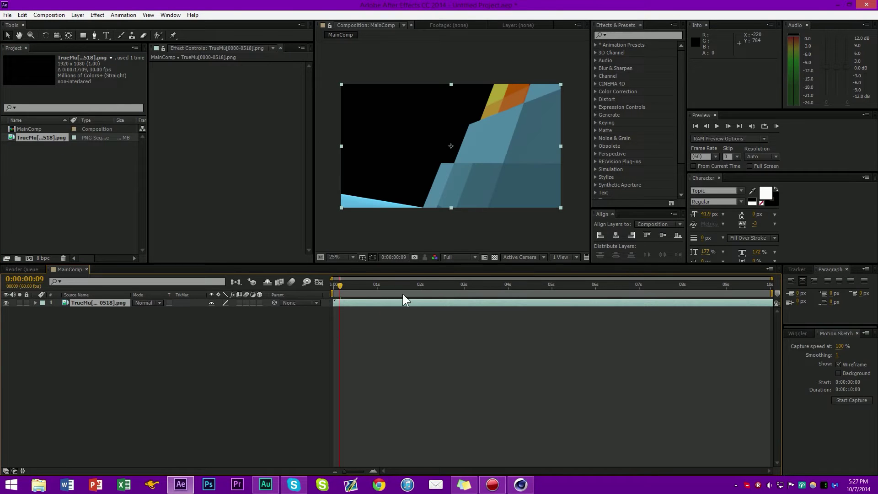
left_click_drag(340, 284, 506, 289)
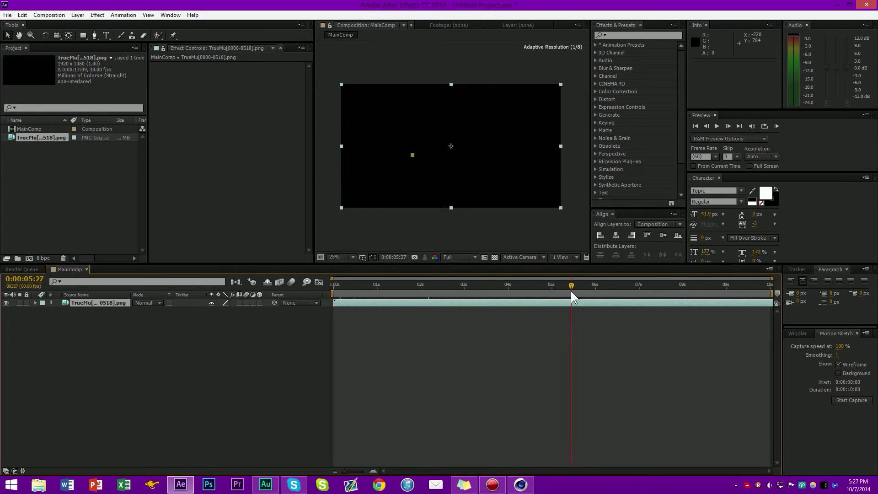
left_click_drag(571, 291, 342, 314)
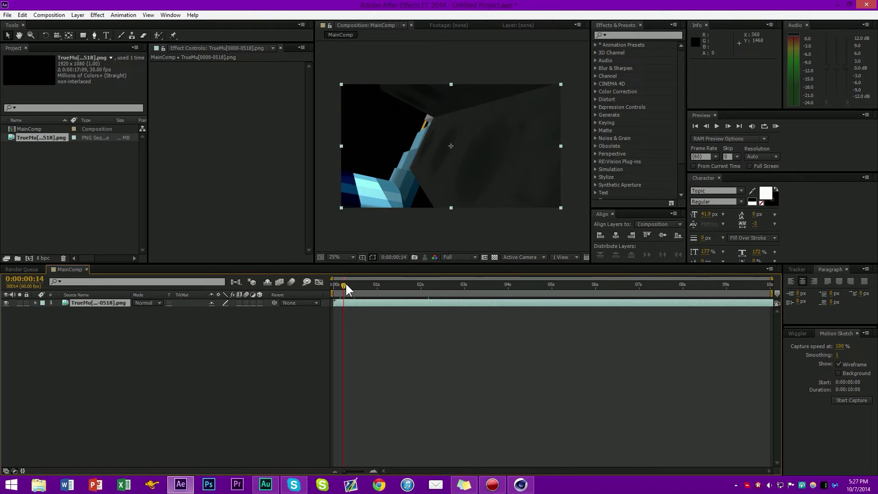
mouse_move(345, 281)
left_mouse_down()
mouse_move(375, 291)
mouse_move(347, 294)
left_mouse_up()
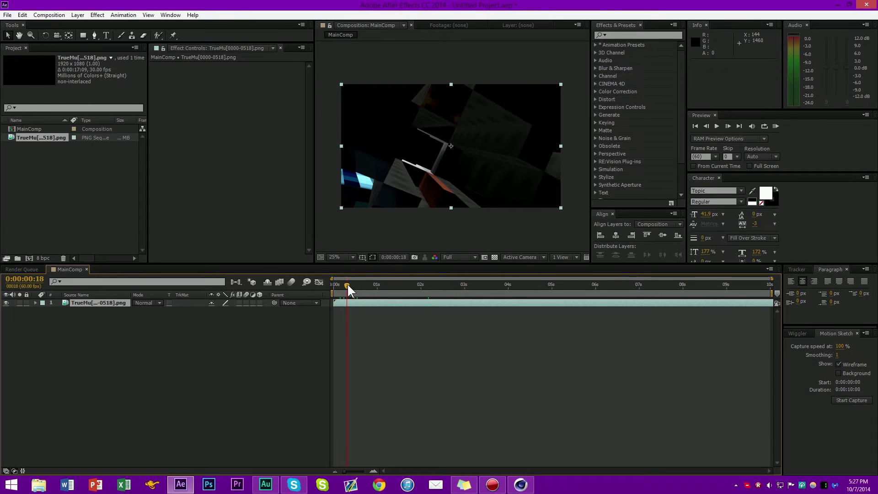
left_click_drag(347, 284, 420, 297)
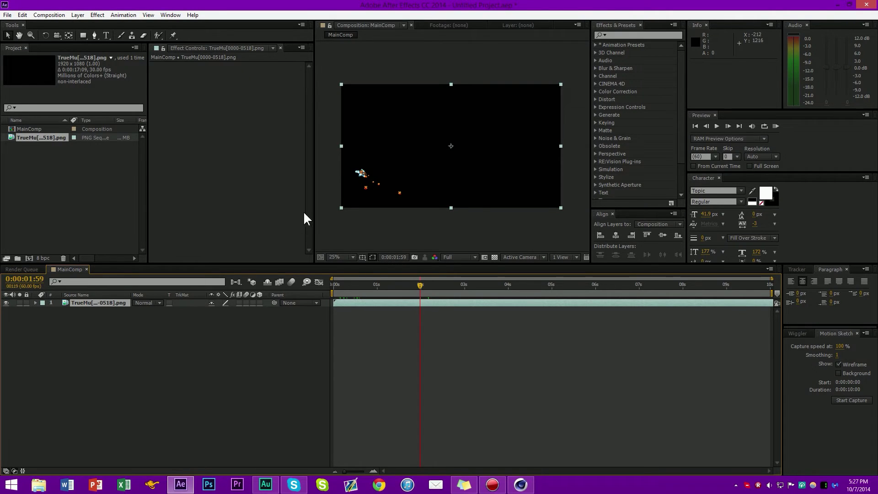
Zoom into the viewer and play the jetpack sequence briefly to judge its speed.
scroll(372, 187, "up", 4)
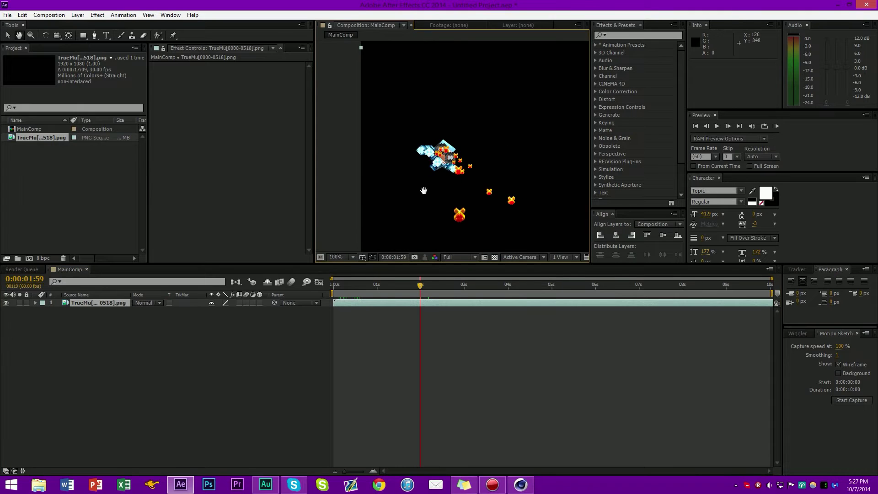
scroll(446, 180, "up", 2)
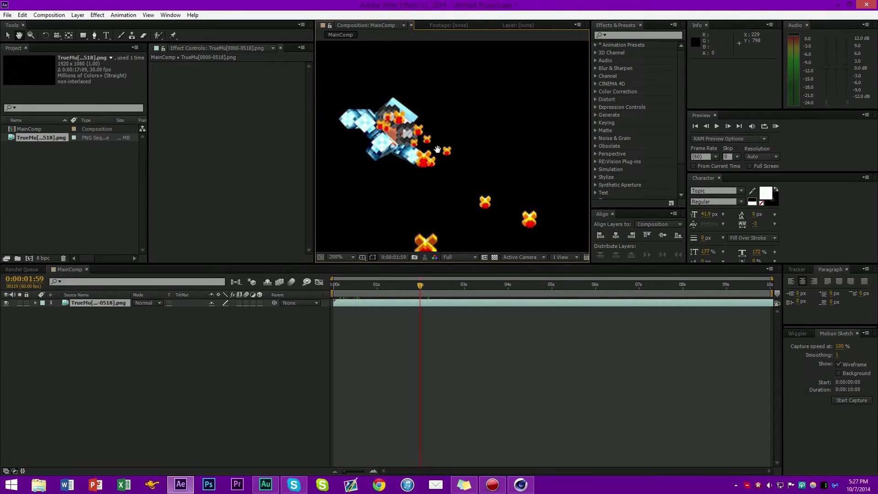
key("space")
scroll(397, 145, "down", 2)
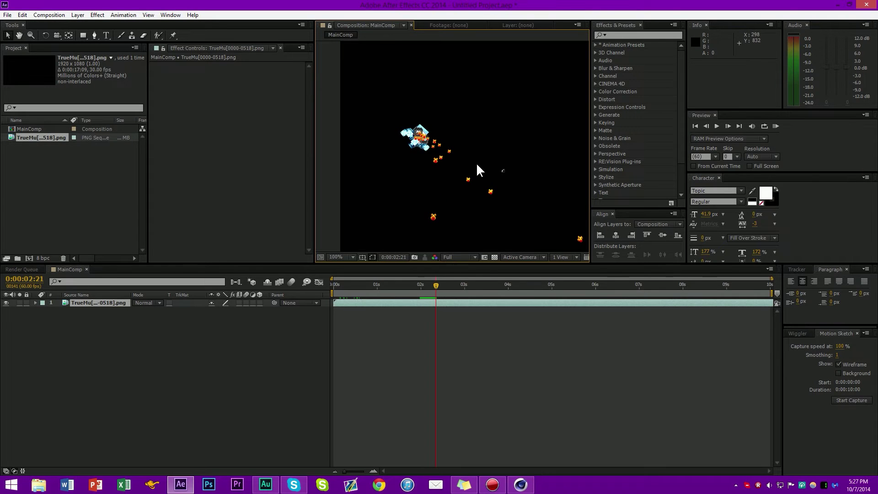
key("space")
Zoom back to 25%, reframe the comp view, and scrub to 0:00:01:10.
scroll(475, 162, "down", 1)
scroll(433, 189, "down", 1)
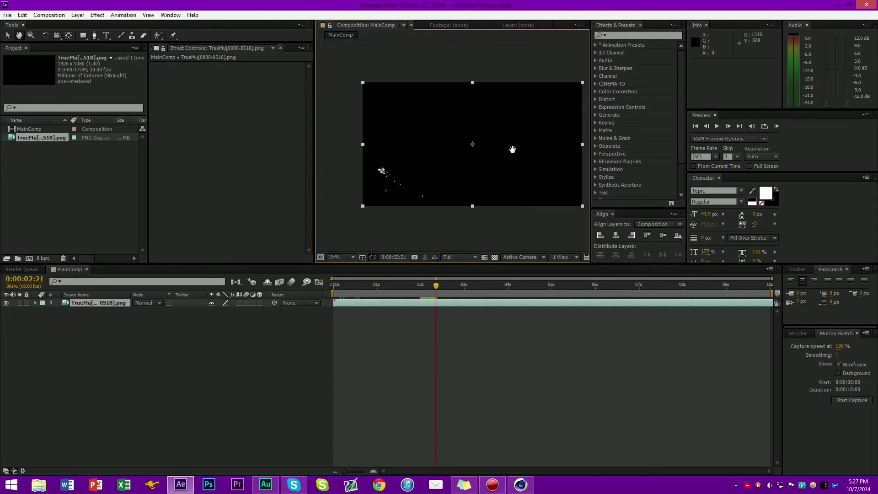
left_click_drag(497, 136, 492, 146)
left_click(475, 404)
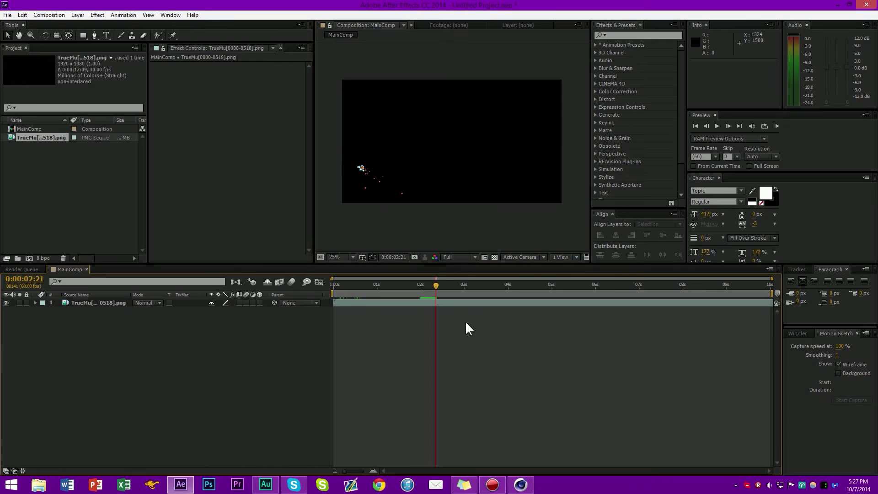
left_click_drag(435, 284, 385, 314)
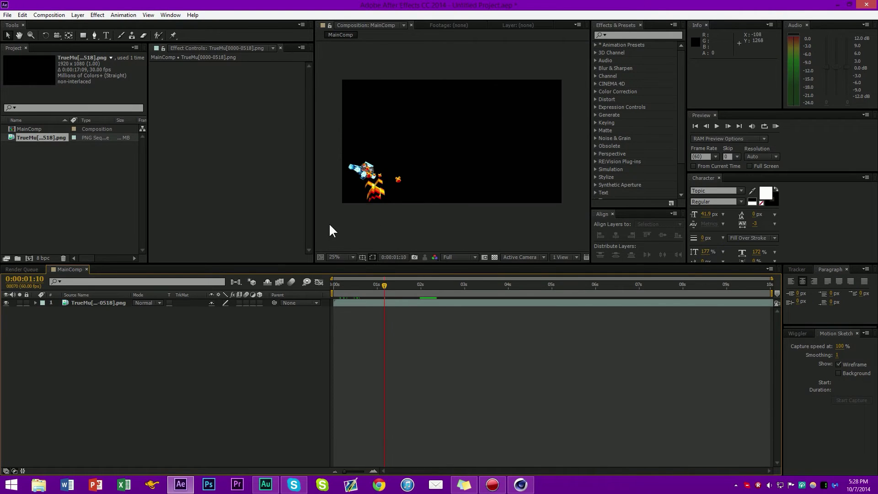
left_click_drag(330, 226, 573, 64)
Scrub back to 0:00:00:57 and zoom in briefly on the jetpack character's flames.
left_click(561, 62)
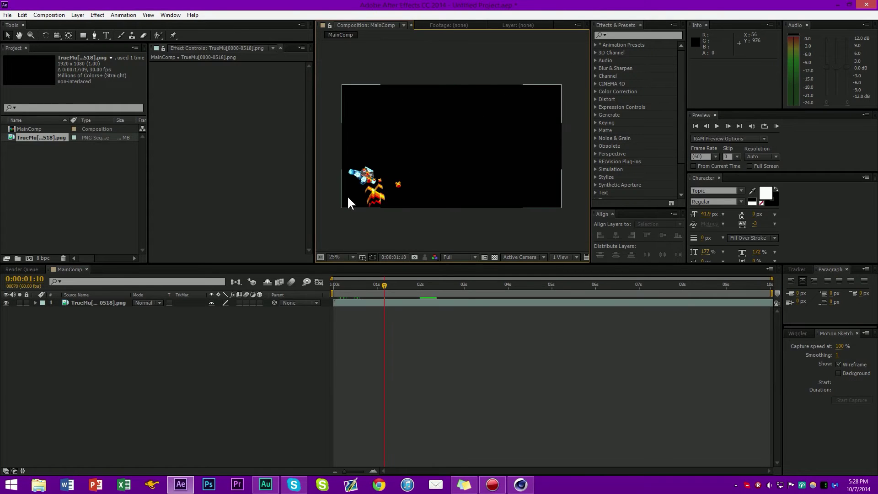
left_click(73, 165)
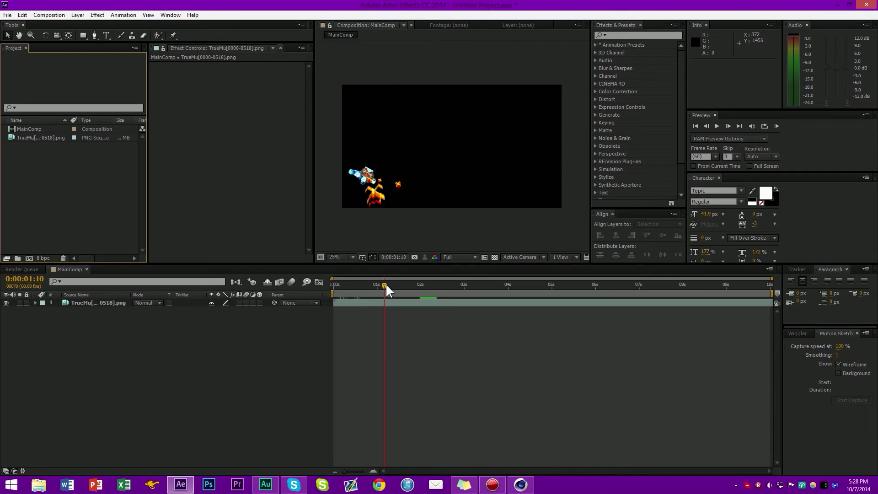
mouse_move(386, 286)
left_mouse_down()
mouse_move(413, 286)
mouse_move(343, 301)
mouse_move(396, 298)
mouse_move(383, 300)
mouse_move(375, 284)
left_mouse_up()
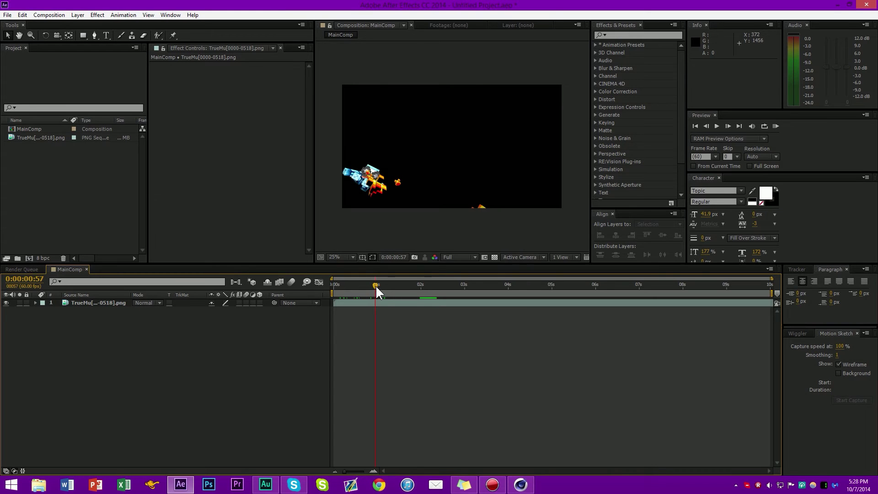
key("period")
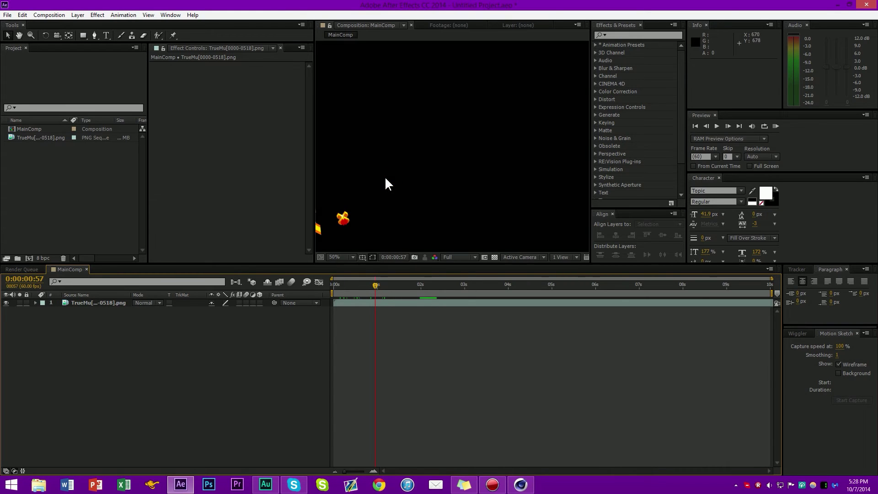
left_click_drag(379, 186, 512, 156)
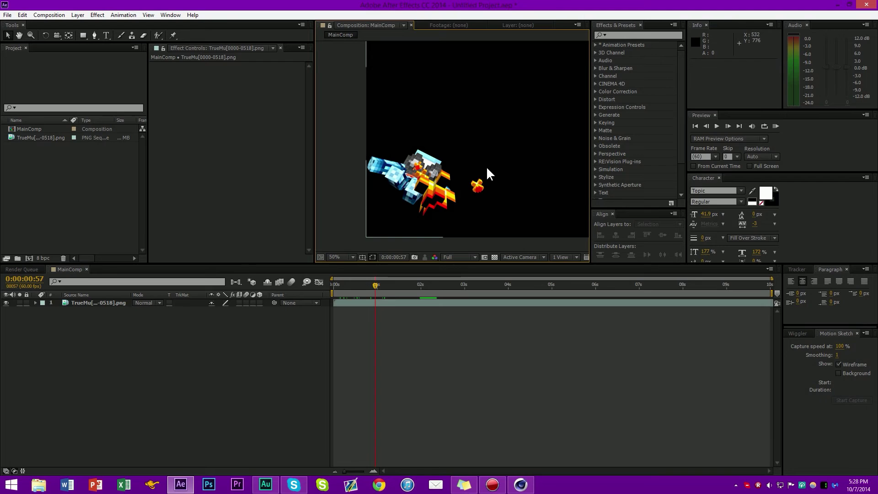
key("comma")
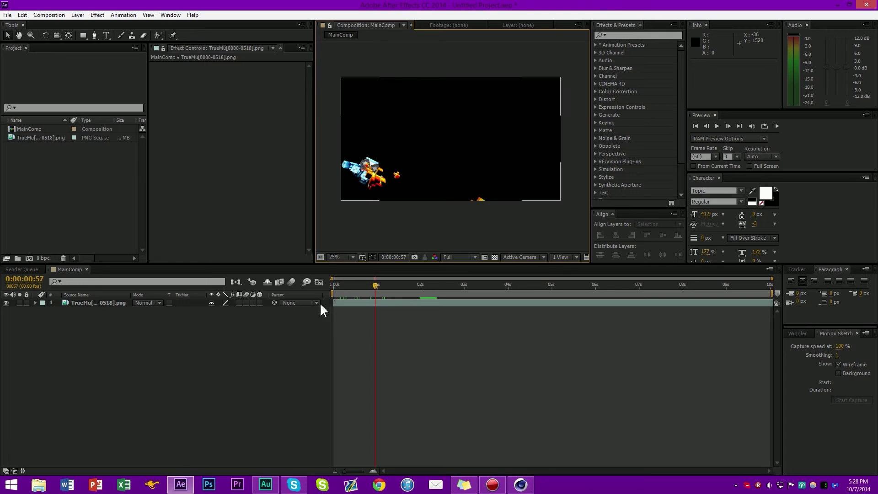
left_click(433, 301)
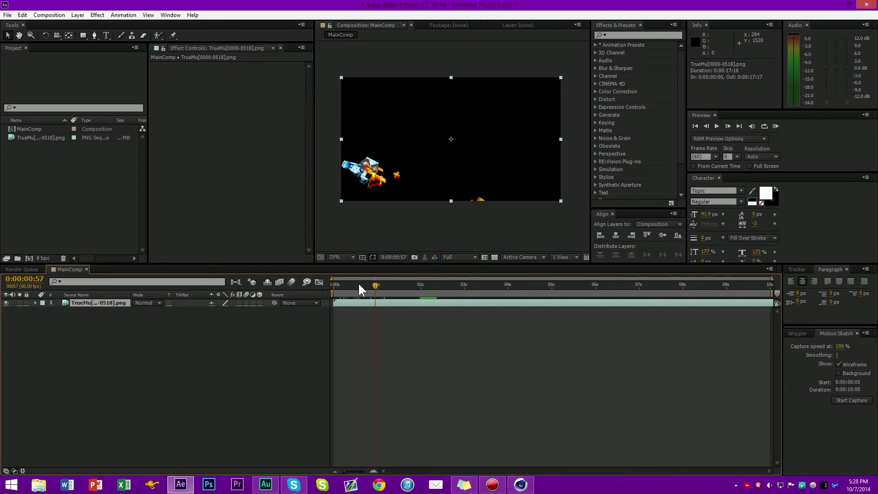
key("KP_0")
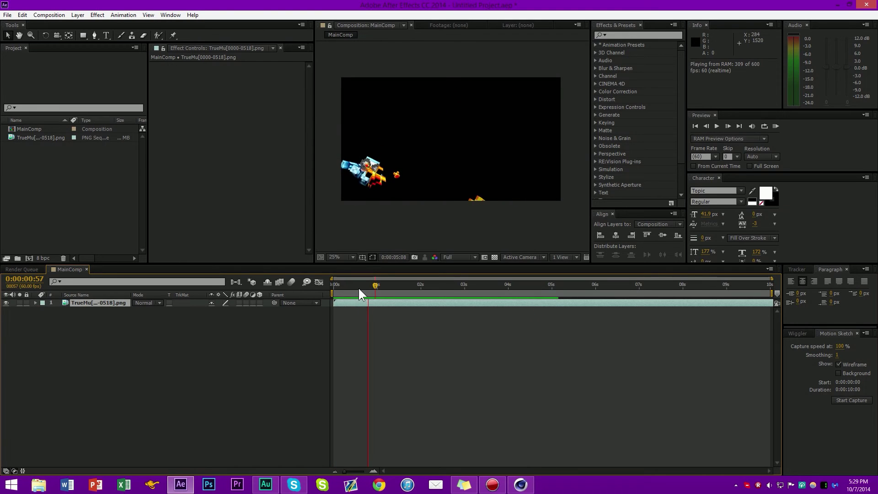
key("space")
right_click(97, 303)
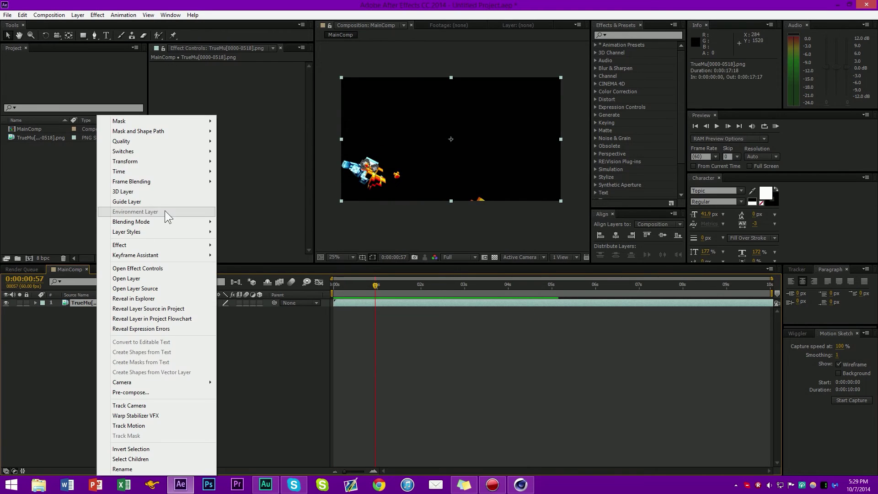
Enable Time Remapping on the TrueMu layer and jump to 0:00:09:59.
mouse_move(135, 169)
left_click(259, 172)
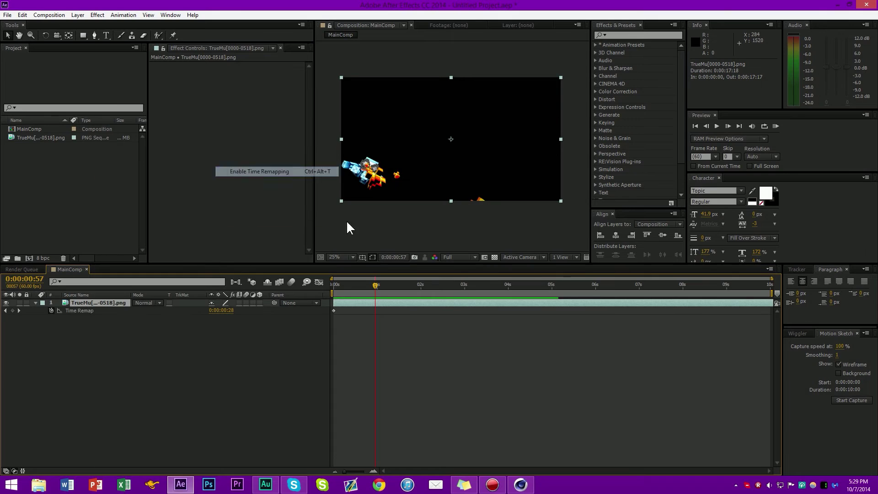
left_click(698, 285)
left_click_drag(698, 284, 799, 285)
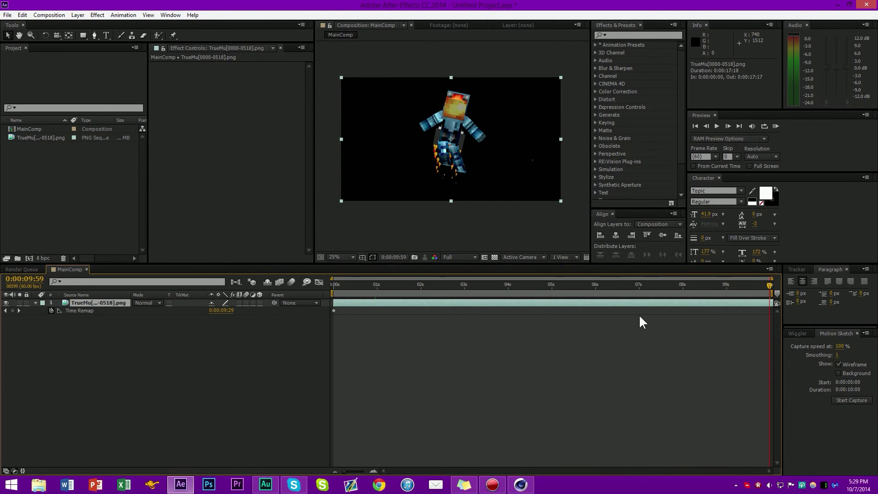
Change MainComp's duration to 0:00:18:00 and scrub near the new end.
key("ctrl+k")
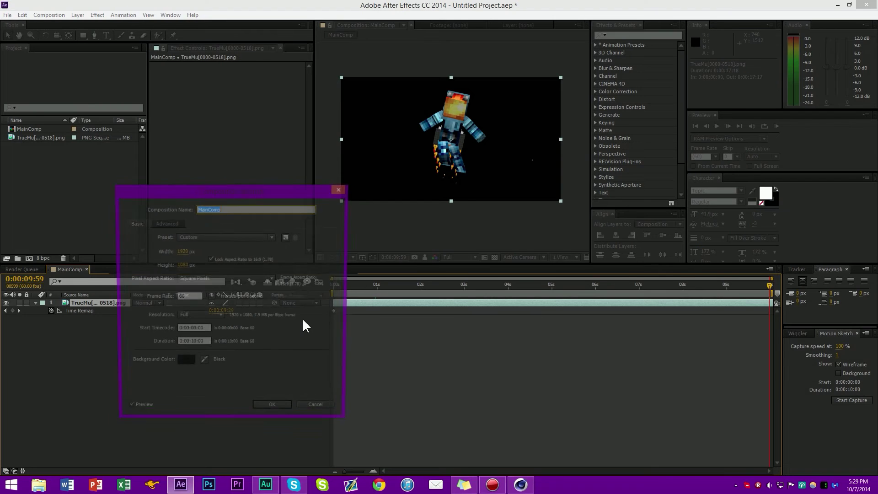
left_click(194, 344)
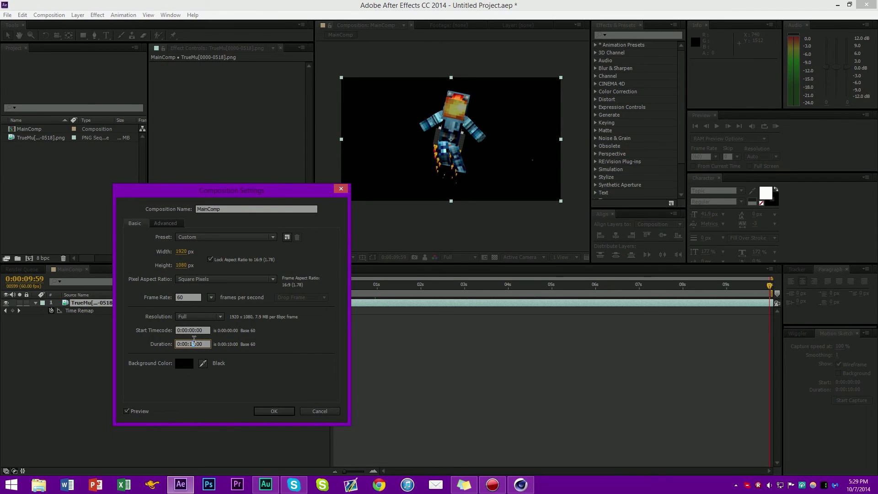
key("Return")
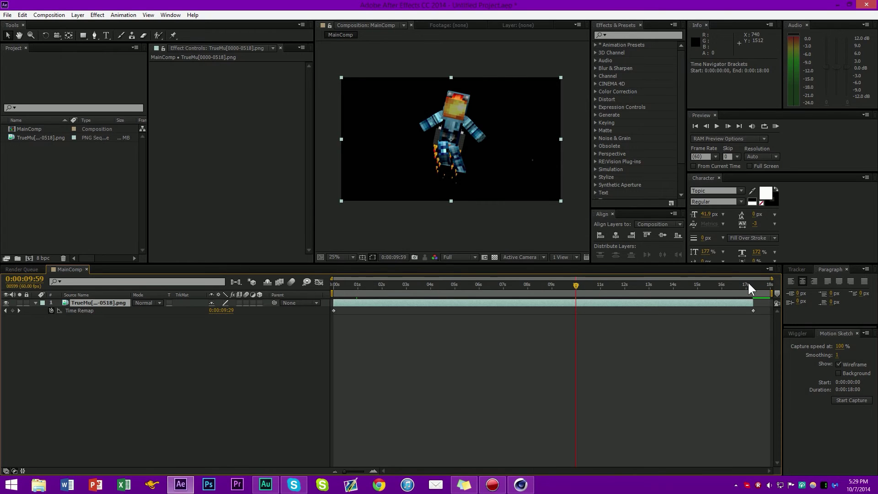
left_click_drag(748, 281, 751, 311)
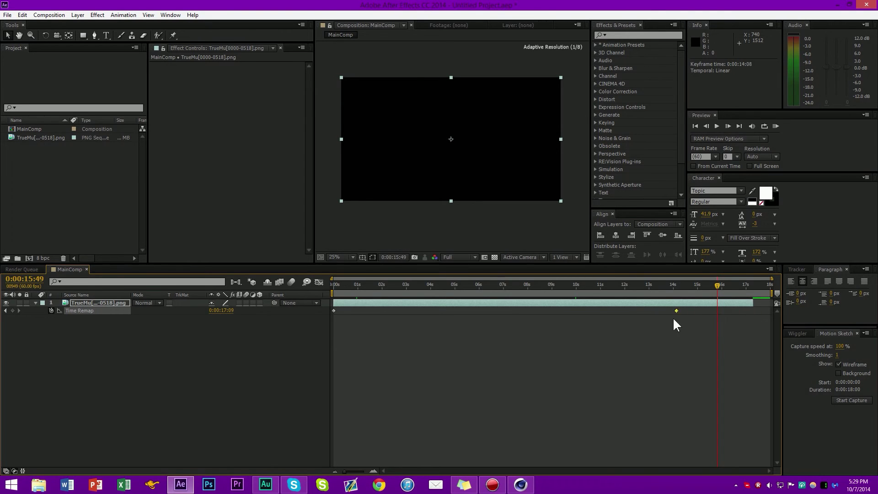
Drag the final Time Remap keyframe back to about 0:00:05:59, then return to an early frame.
left_click_drag(530, 311, 471, 311)
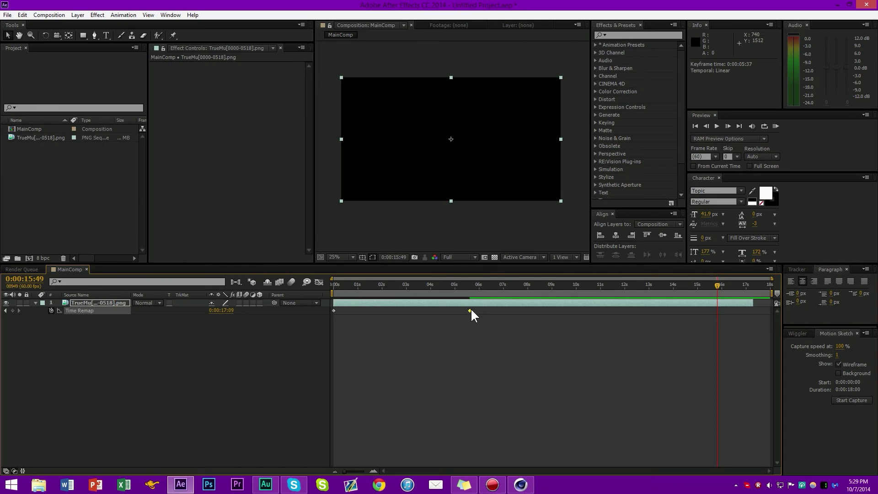
left_click_drag(691, 310, 498, 312)
left_click_drag(391, 288, 356, 291)
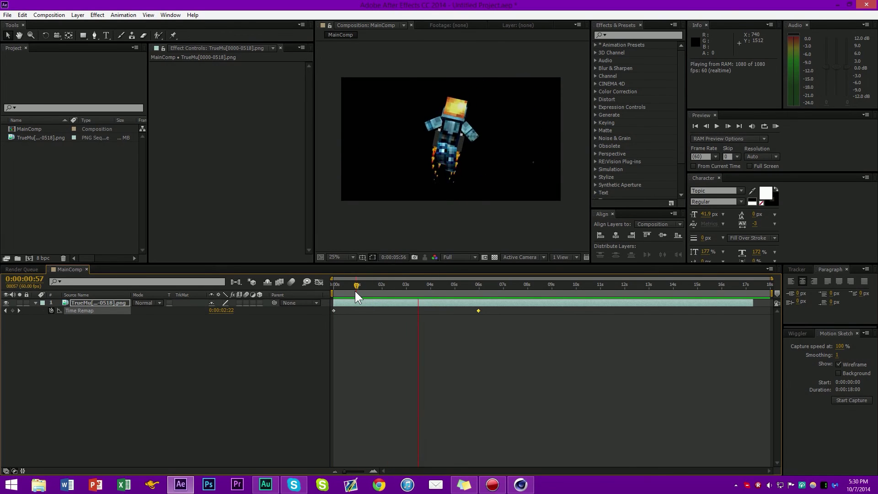
Stop the preview and scrub to around 0:00:03:51, where the character flies out of frame.
key("space")
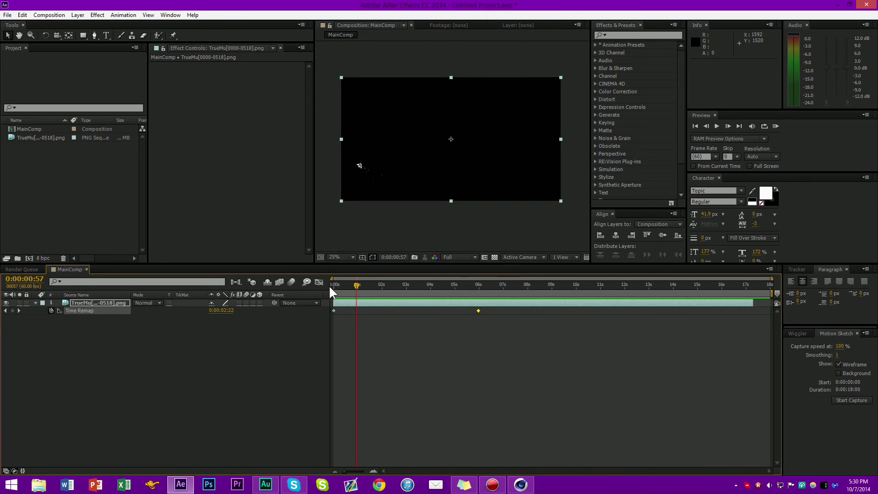
left_click_drag(358, 285, 480, 333)
left_click_drag(479, 287, 477, 346)
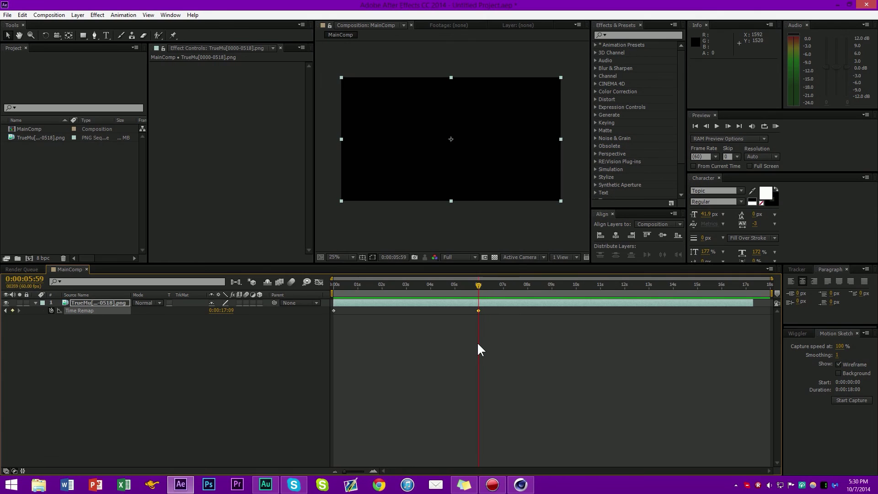